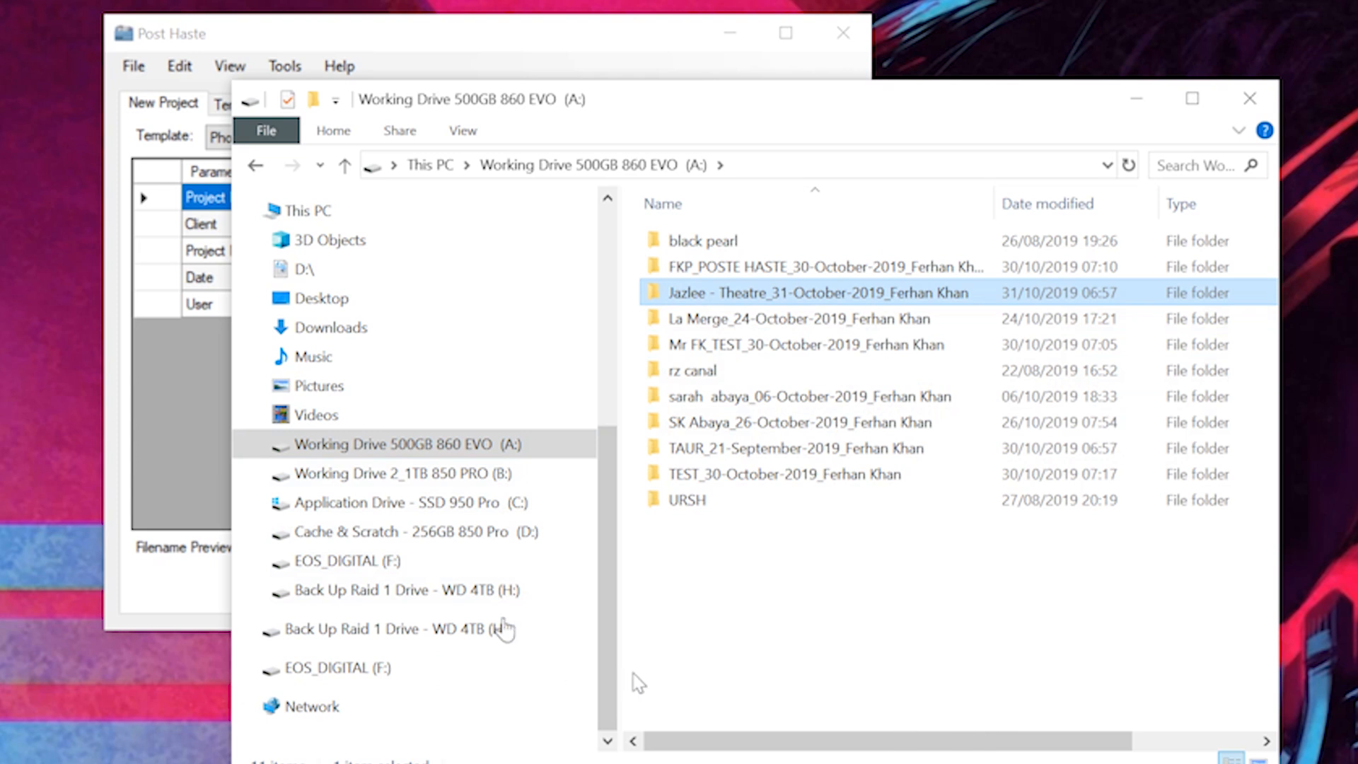
# - Compare the project folders on Working Drive 500GB 860 EVO (A:) with the Client BACKUP folder on Working Drive 2 (B:)
pyautogui.click(439, 474)
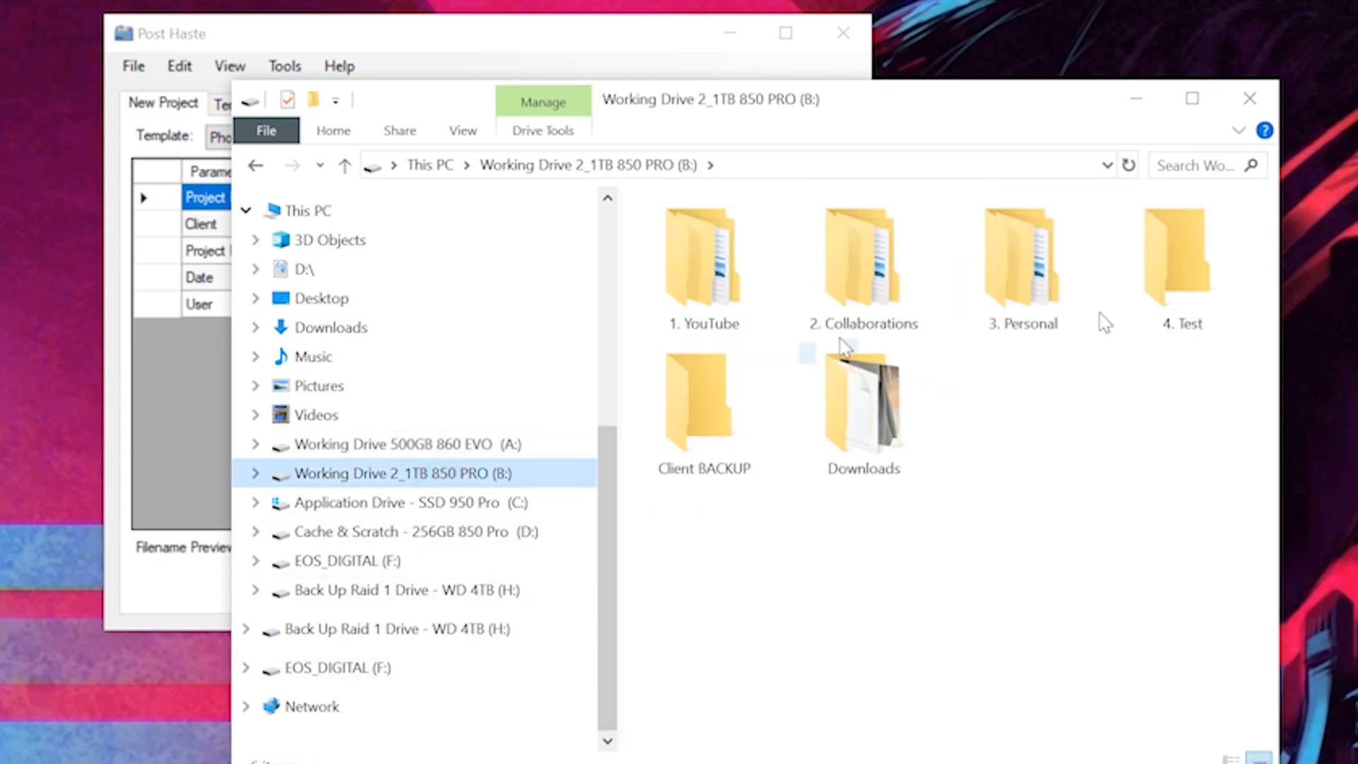
pyautogui.doubleClick(700, 414)
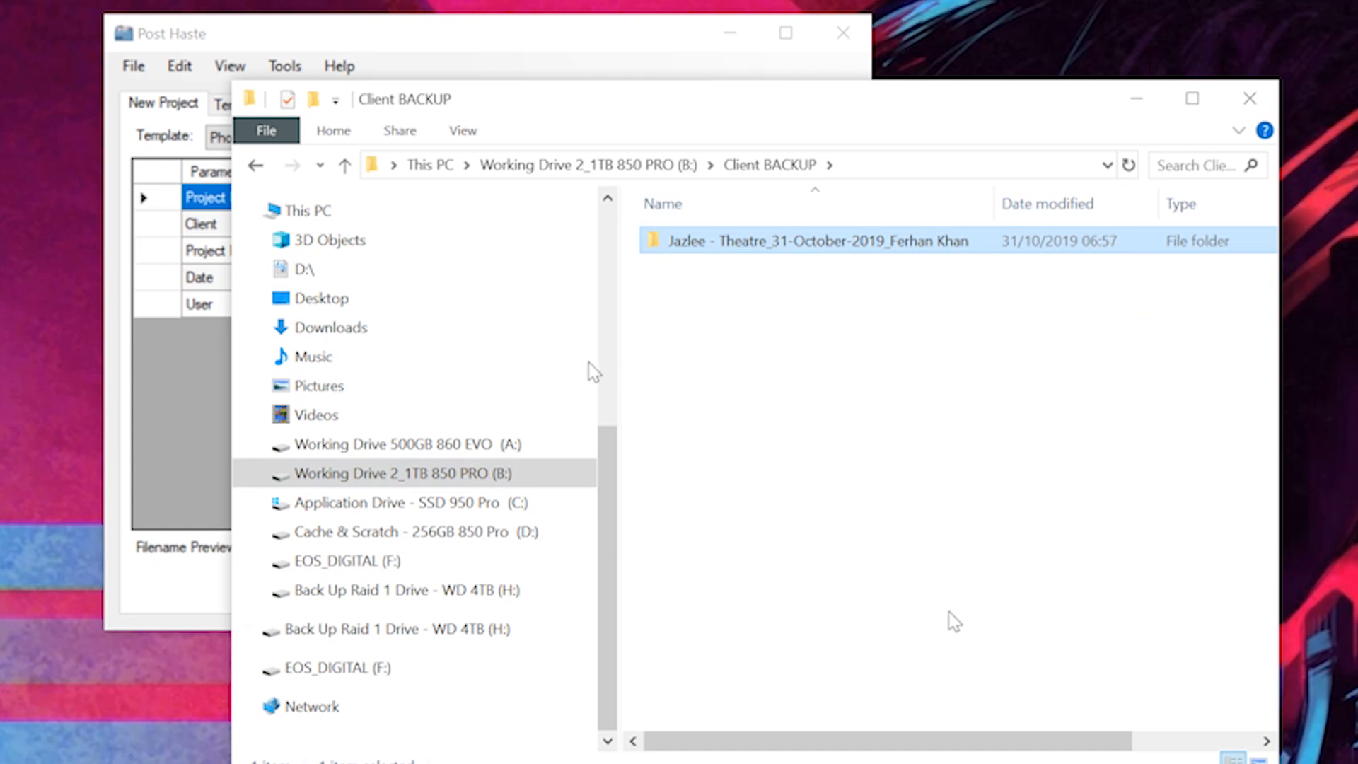
pyautogui.click(523, 445)
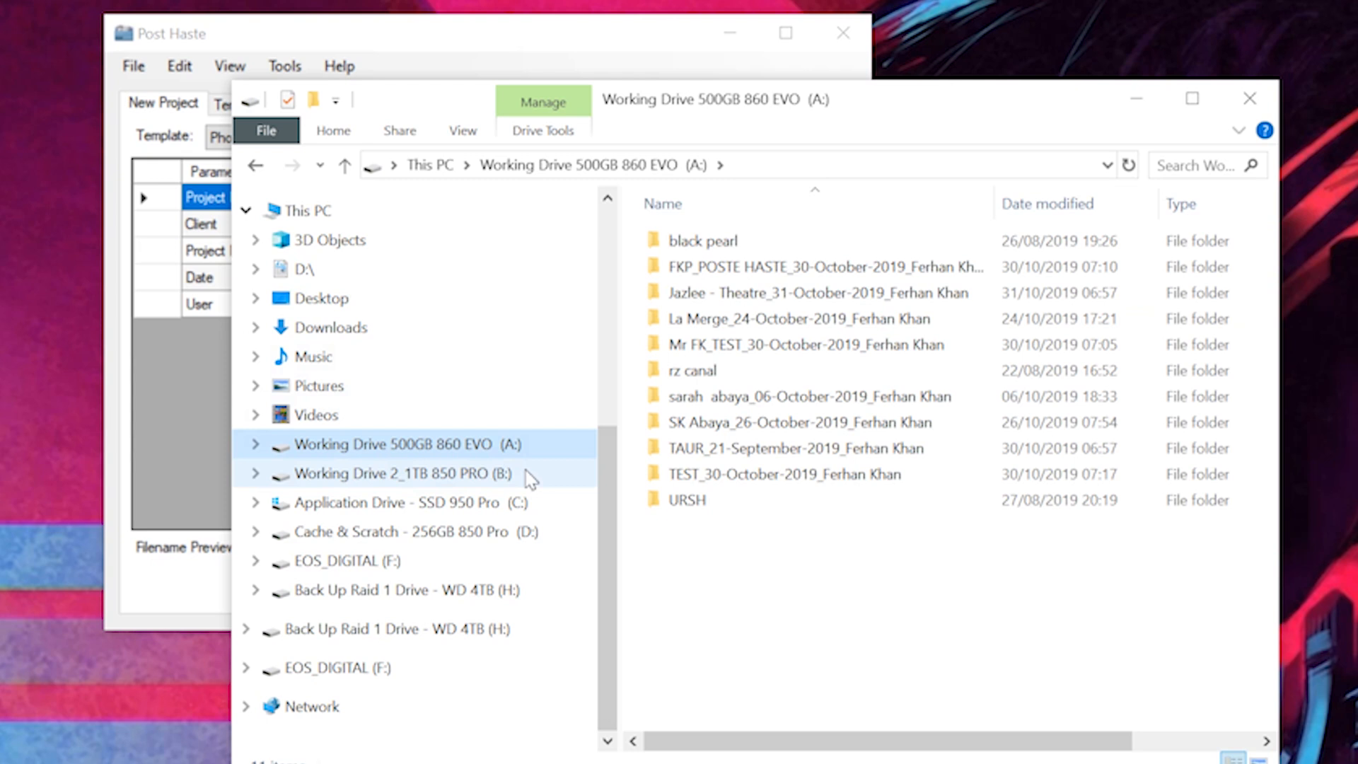
pyautogui.click(527, 477)
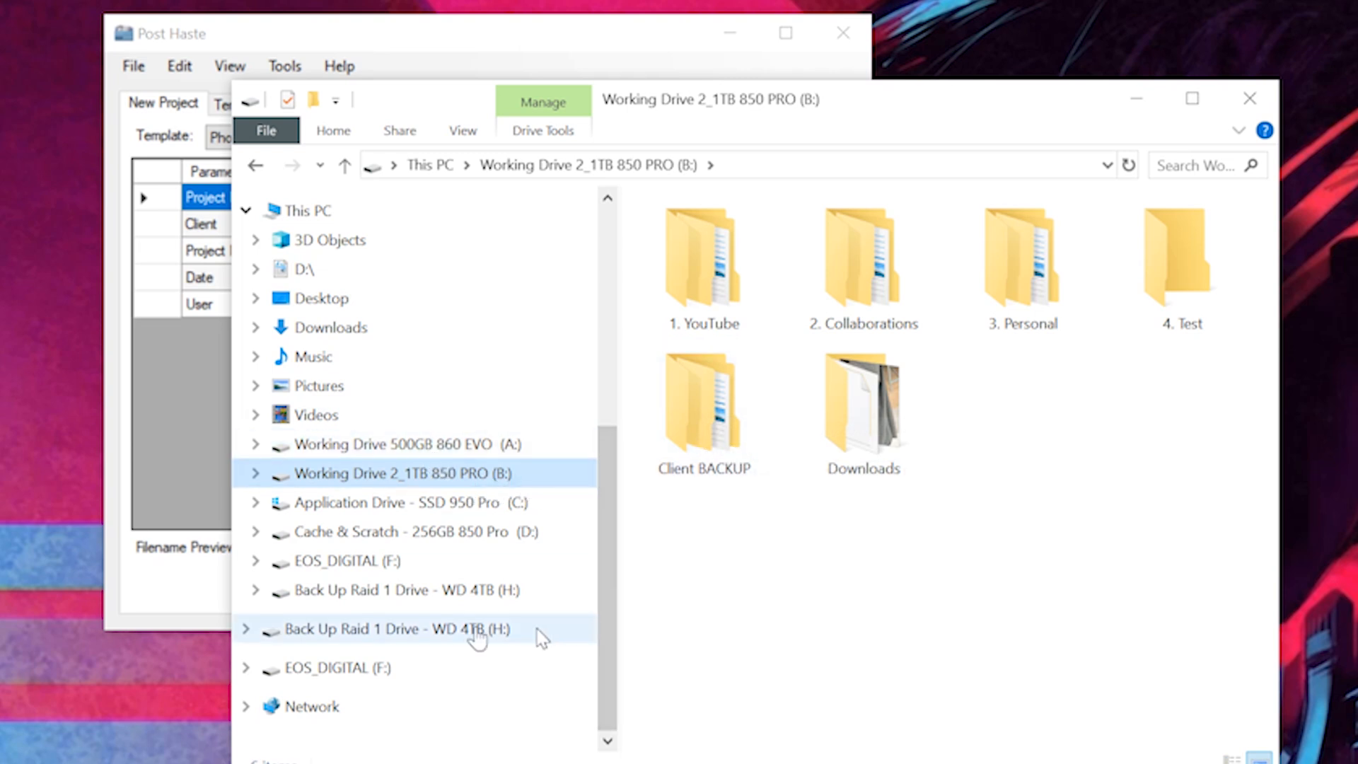
pyautogui.click(517, 451)
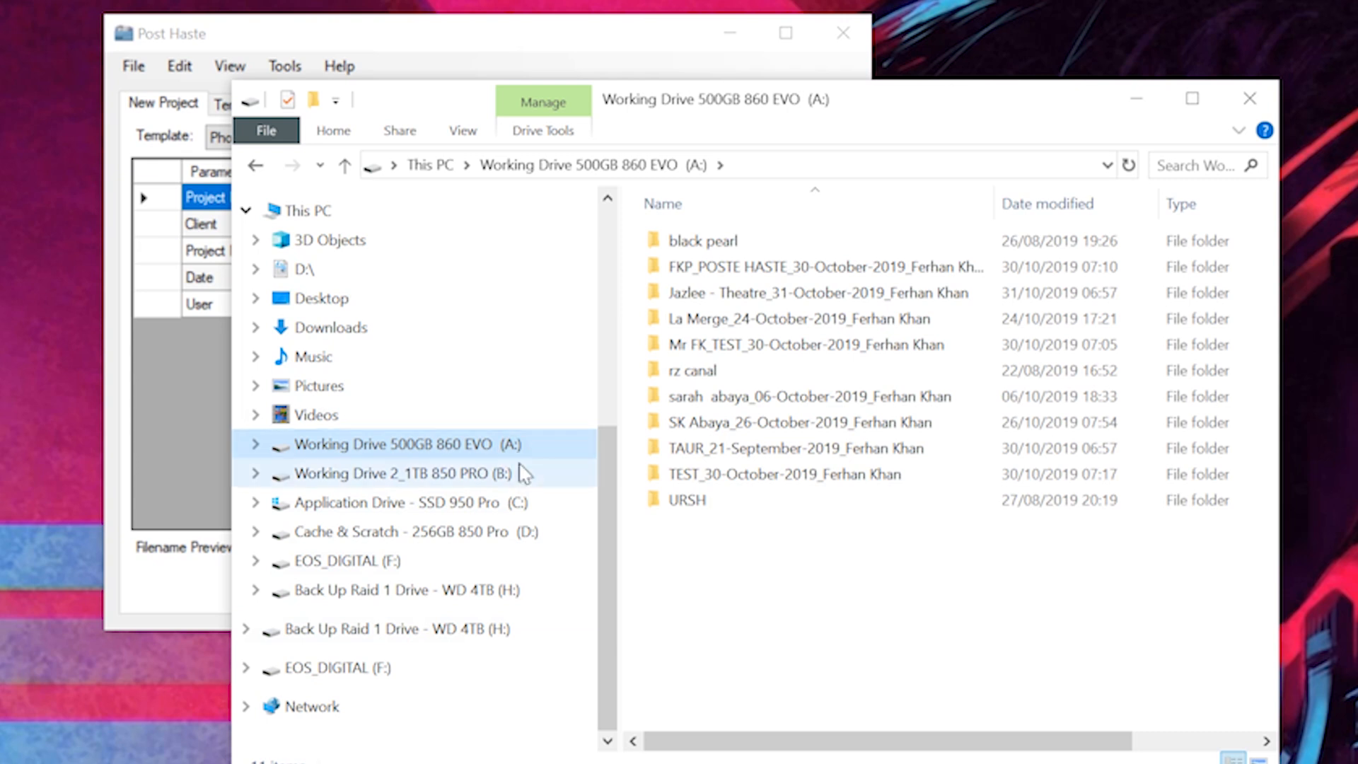
pyautogui.click(521, 465)
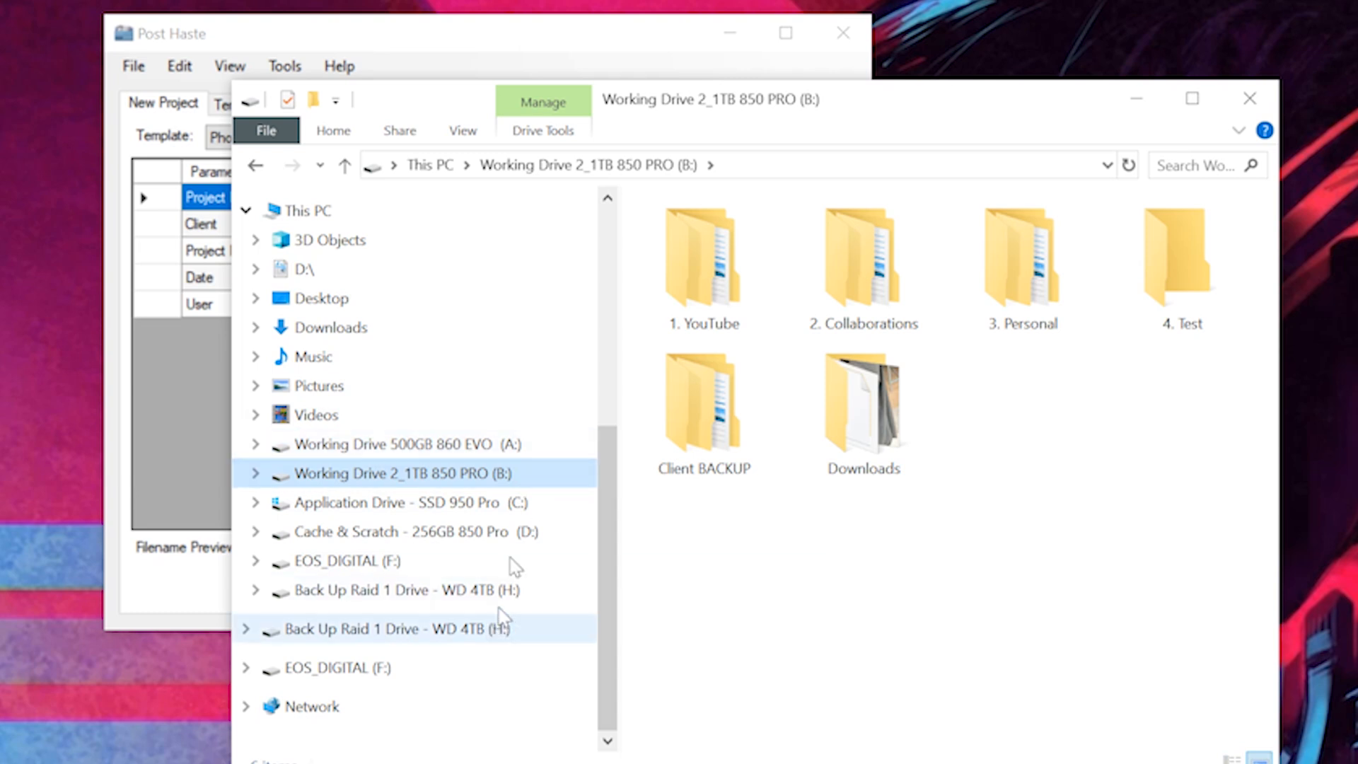
pyautogui.click(512, 452)
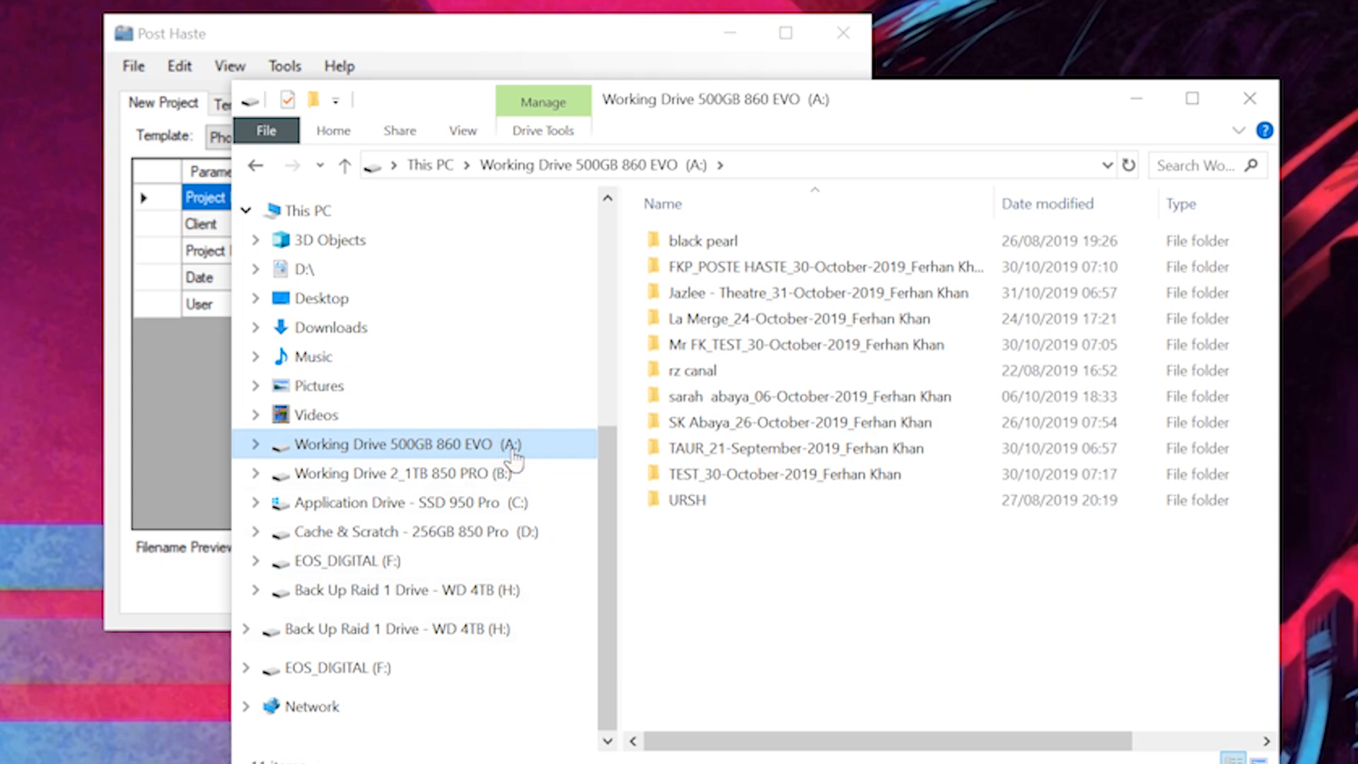
# - Close the File Explorer window and the Post Haste window
pyautogui.click(1250, 99)
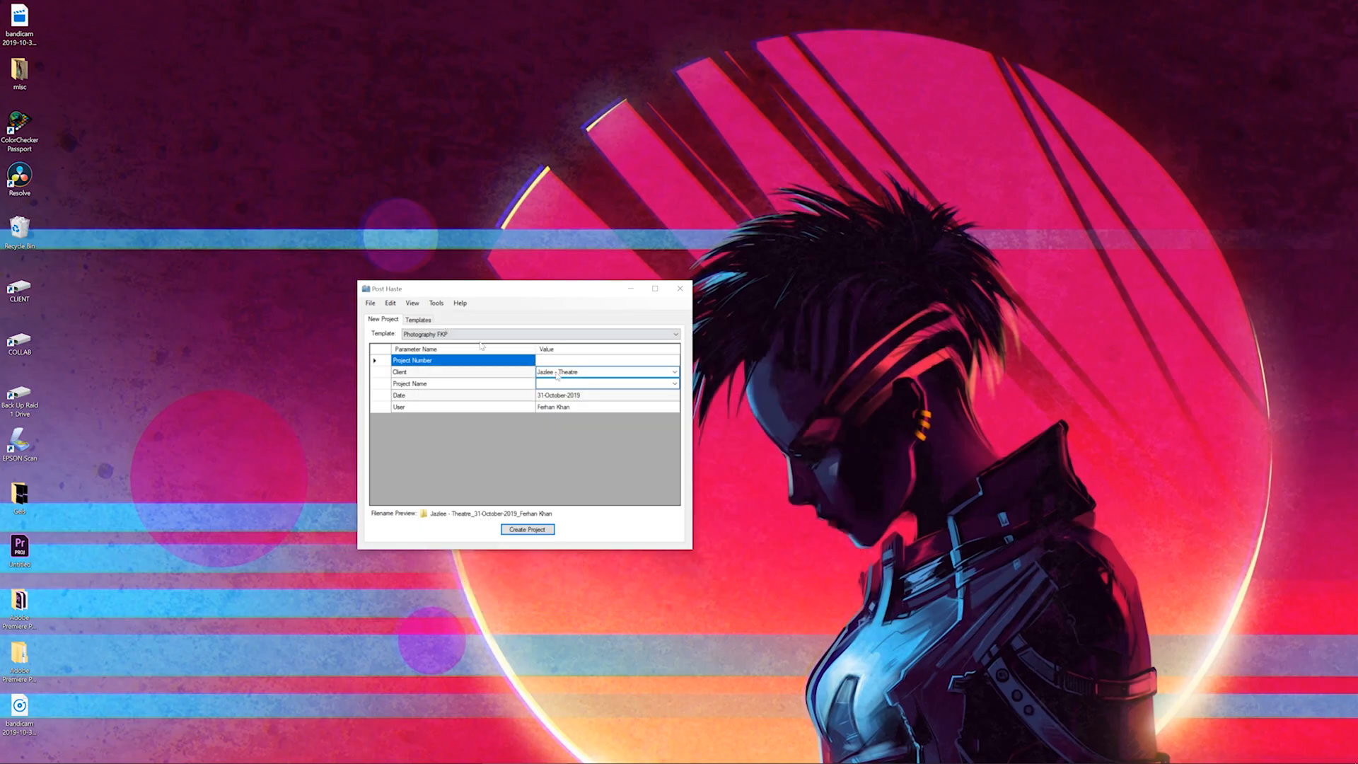
pyautogui.click(680, 289)
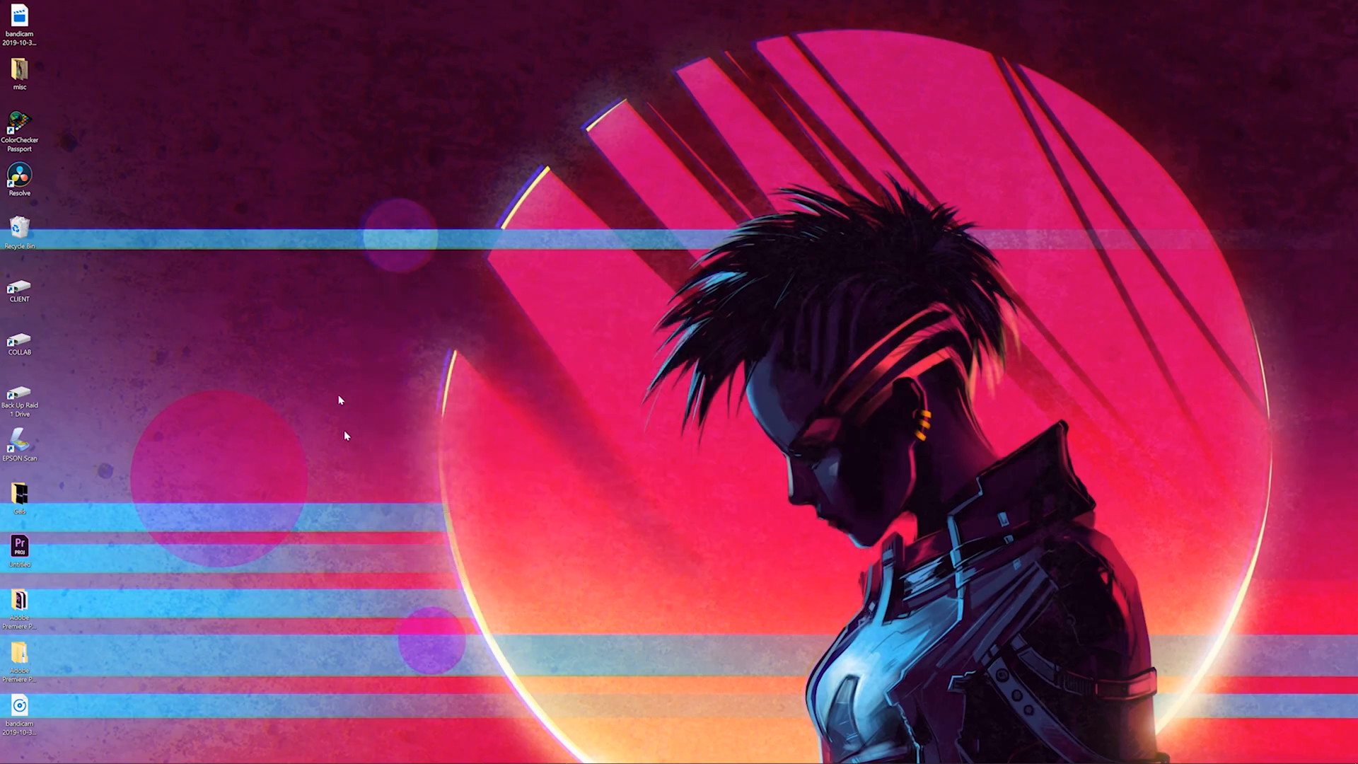
# - Switch to Photo Mechanic and dismiss the folder selection for opening a contact sheet
pyautogui.moveTo(354, 756)
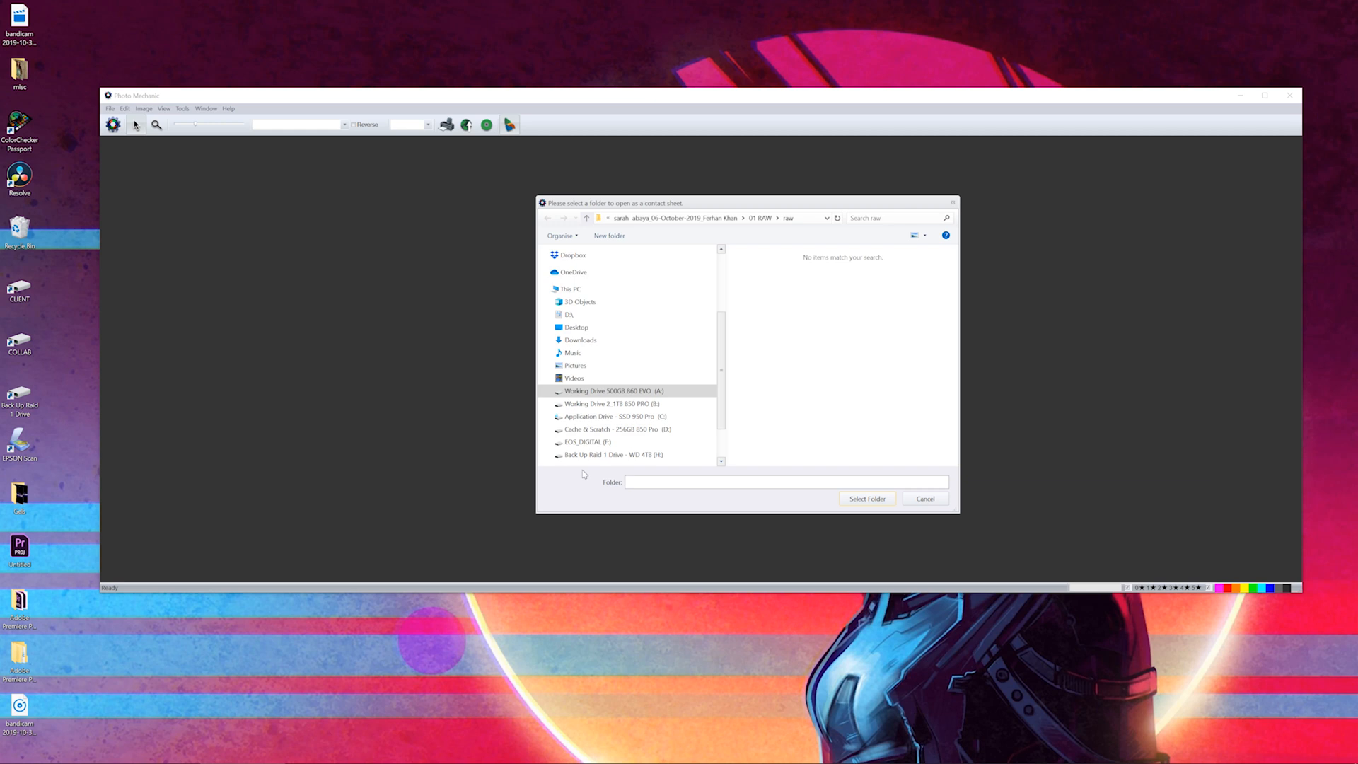
pyautogui.moveTo(675, 205); pyautogui.dragTo(486, 206)
pyautogui.click(721, 504)
pyautogui.click(734, 354)
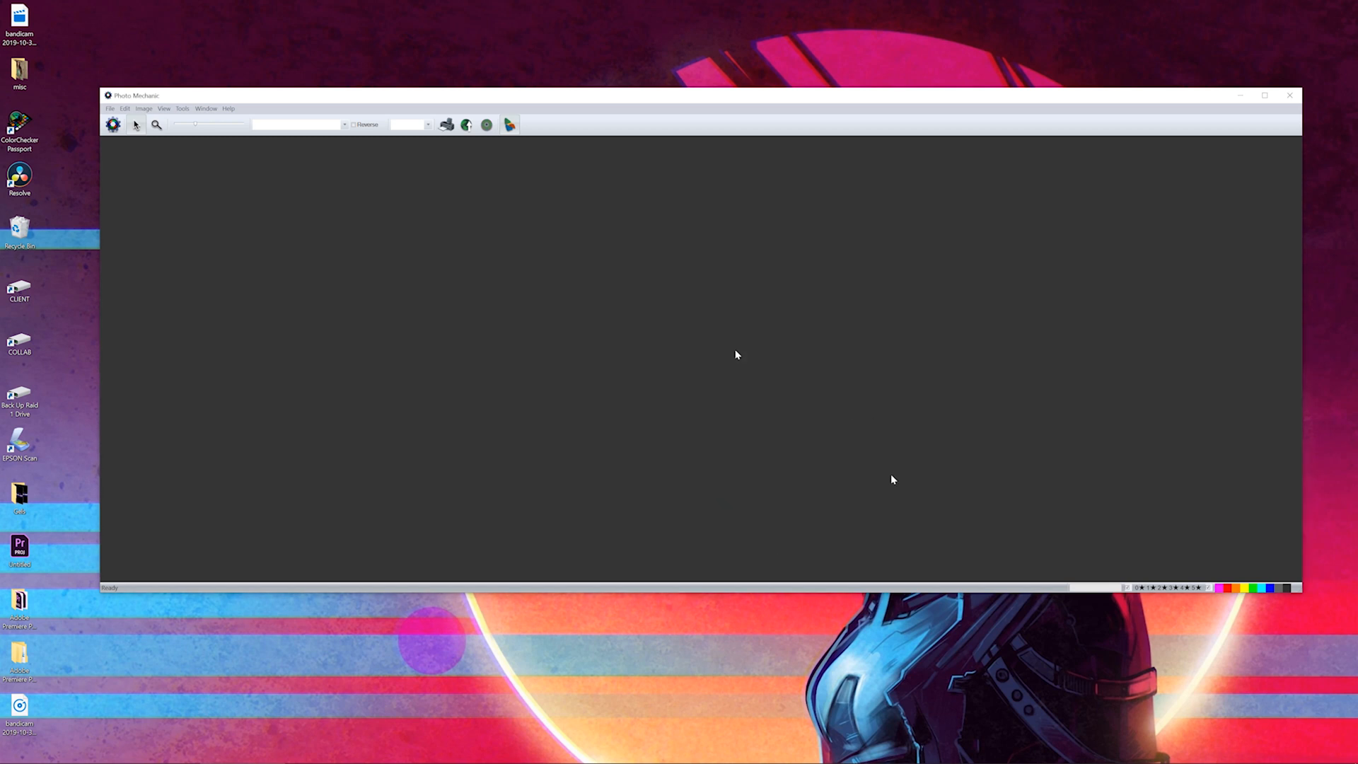
# - Set up a new ingest with the EOS_DIGITAL card (F:) as the source disk
pyautogui.click(109, 108)
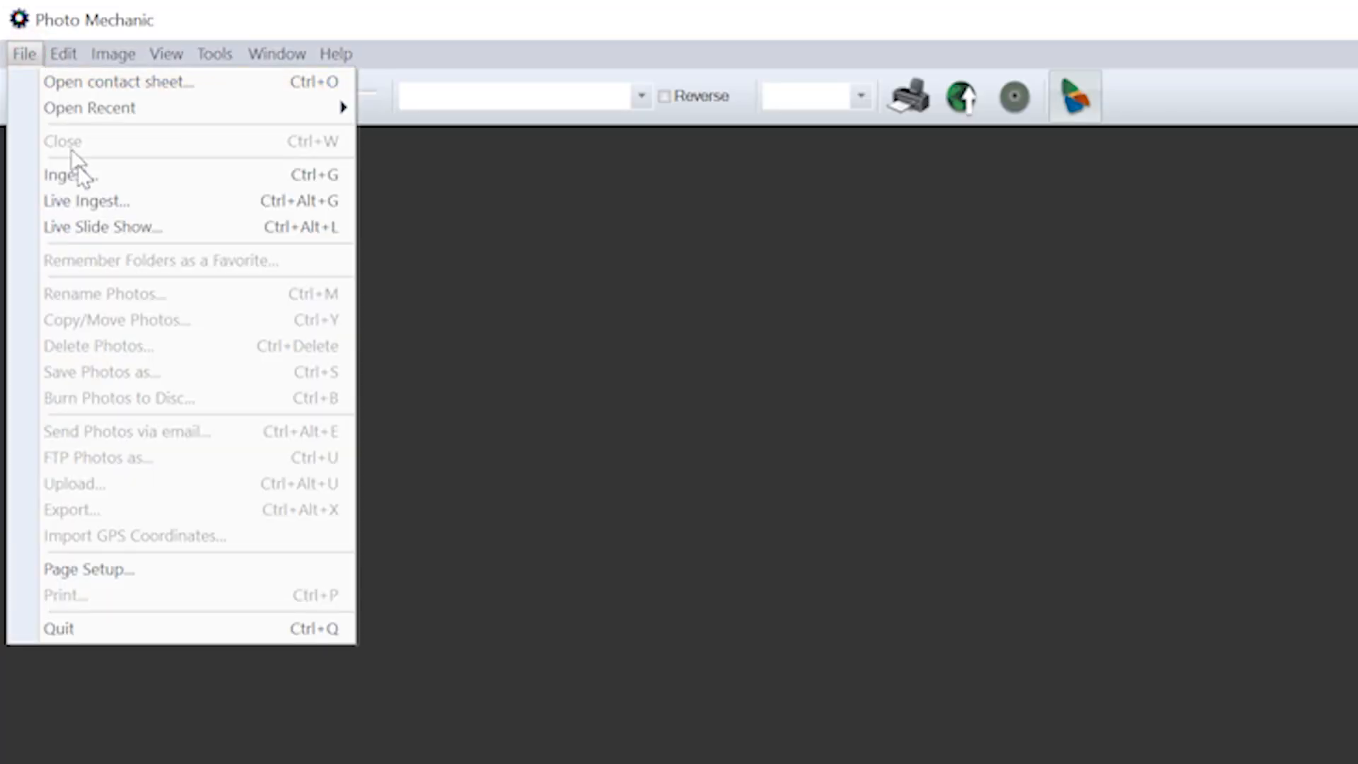
pyautogui.click(71, 175)
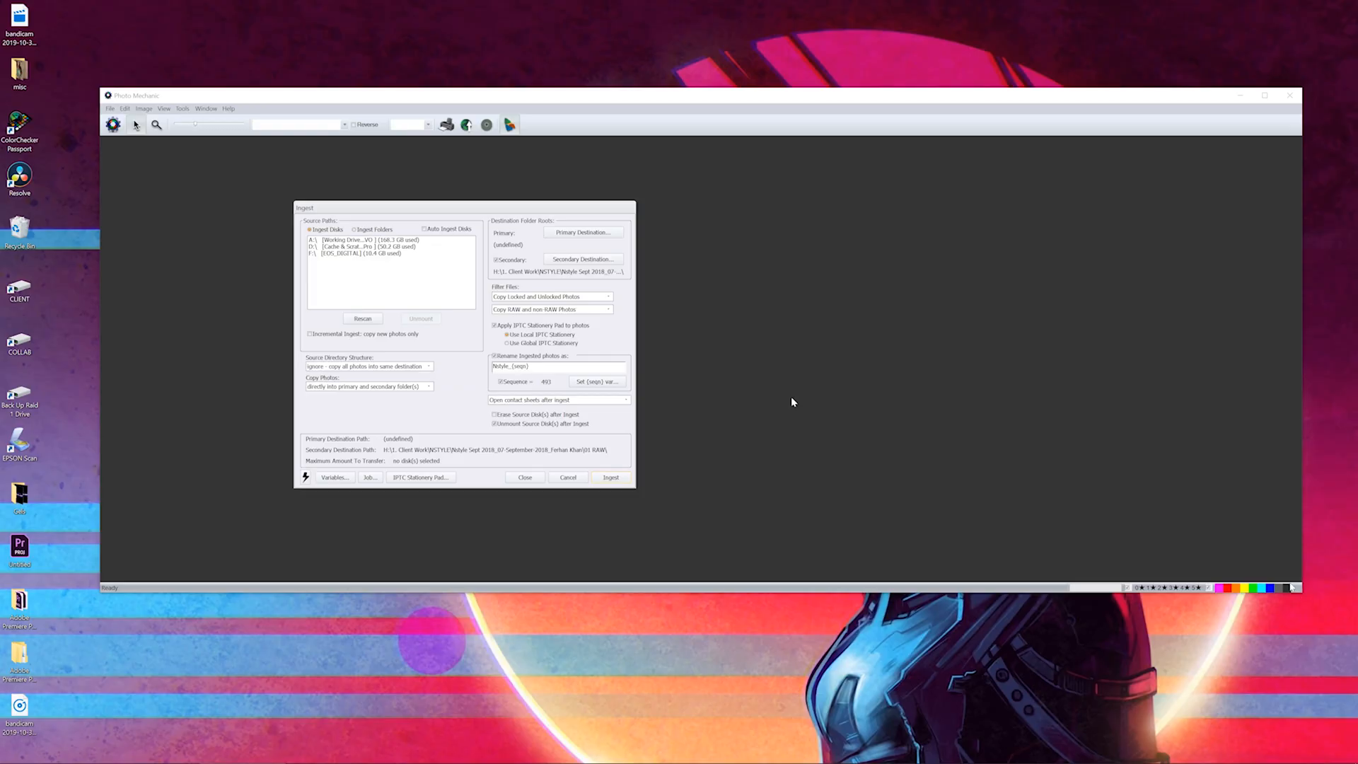
pyautogui.moveTo(490, 210); pyautogui.dragTo(608, 268)
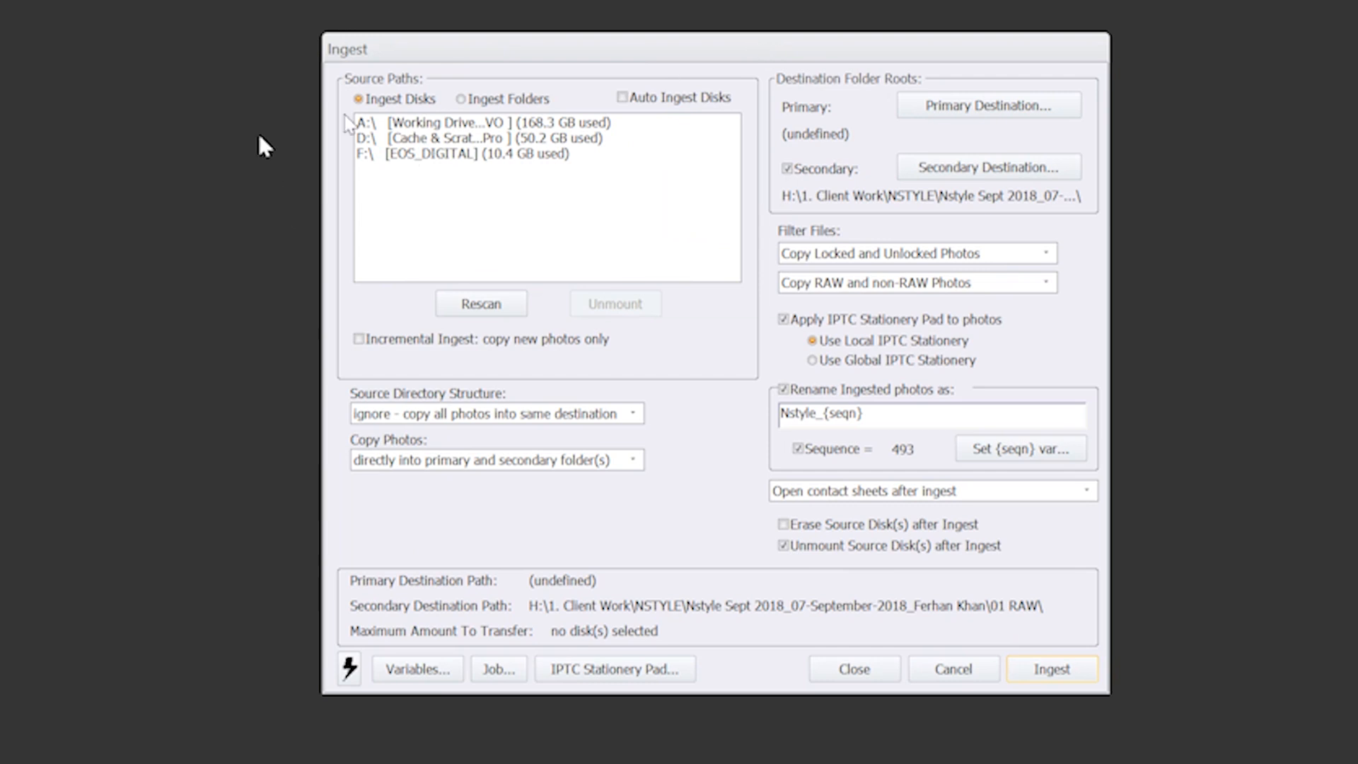
pyautogui.click(483, 157)
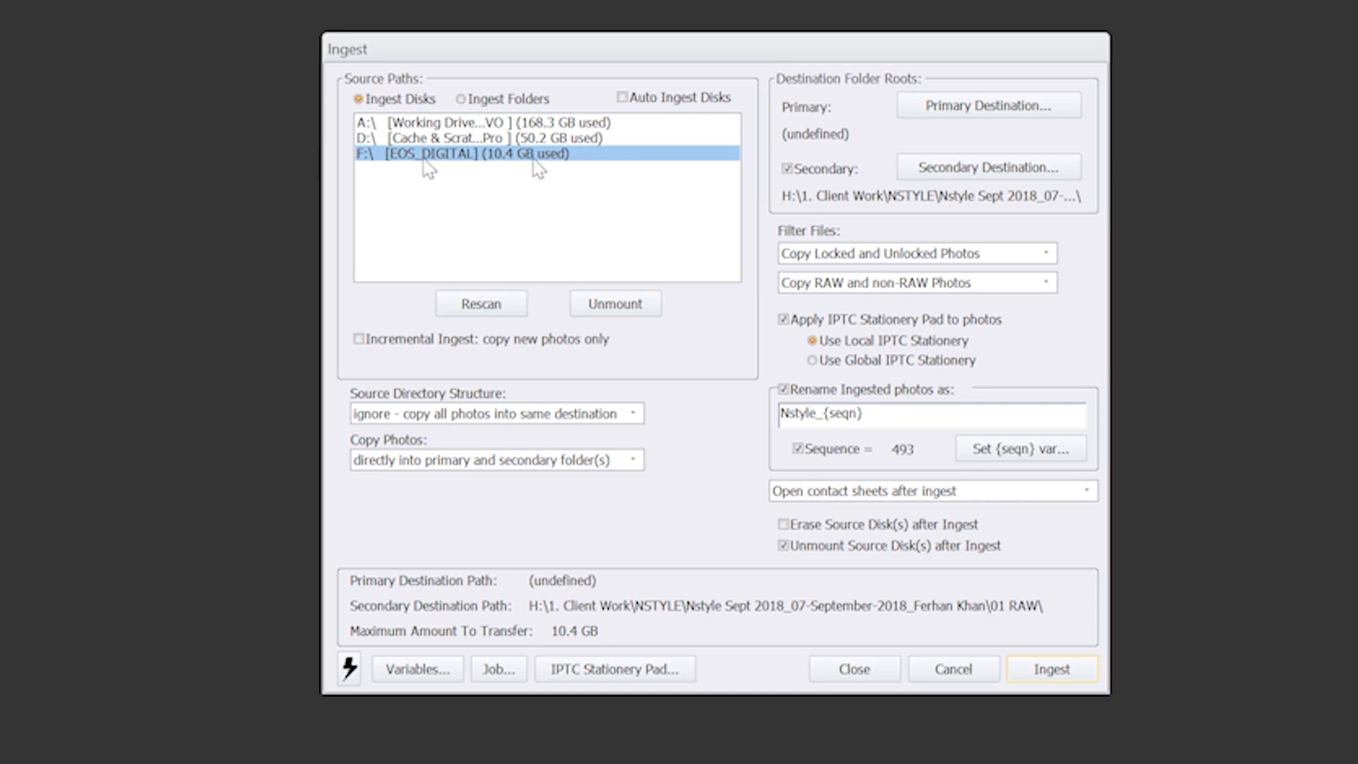
# - Set the primary ingest destination to the 01 RAW folder of the Jazlee - Theatre project on Working Drive 500GB 860 EVO (A:)
pyautogui.click(1021, 105)
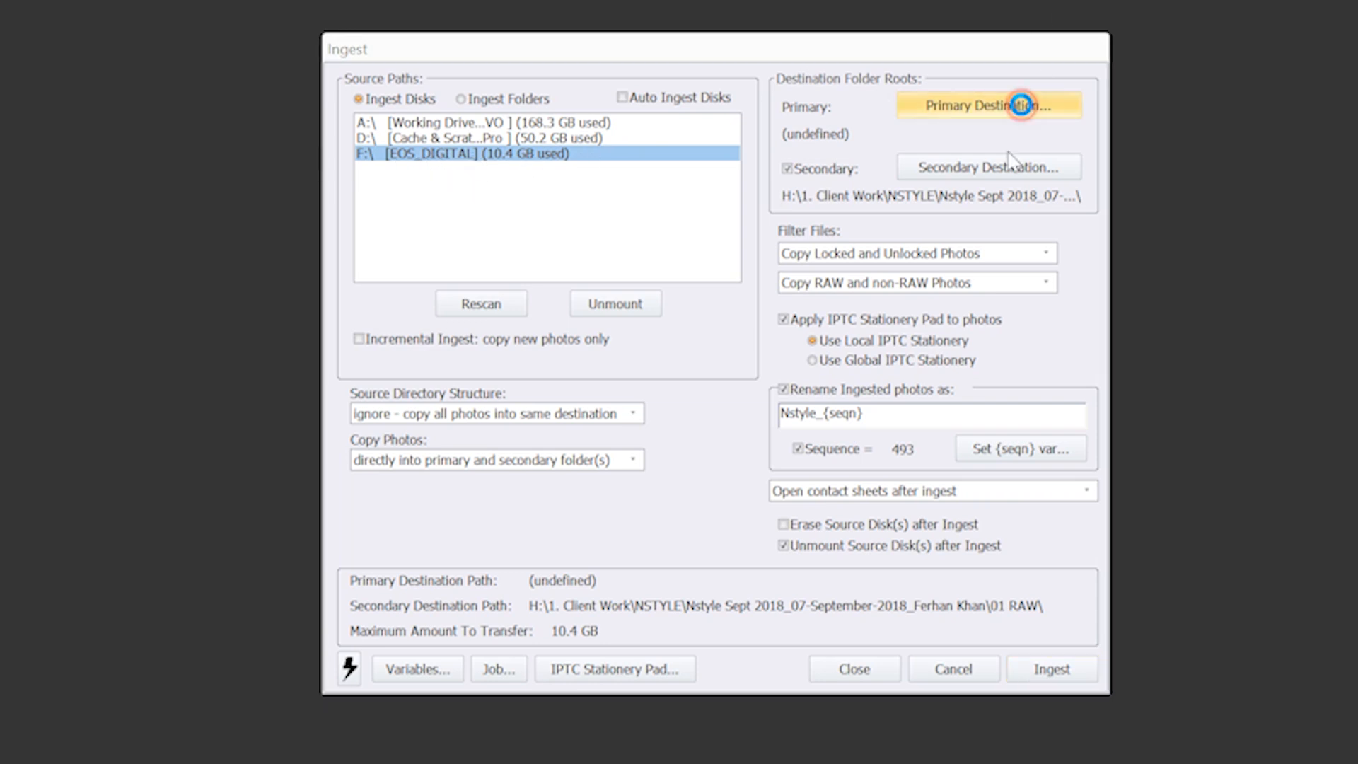
pyautogui.click(576, 514)
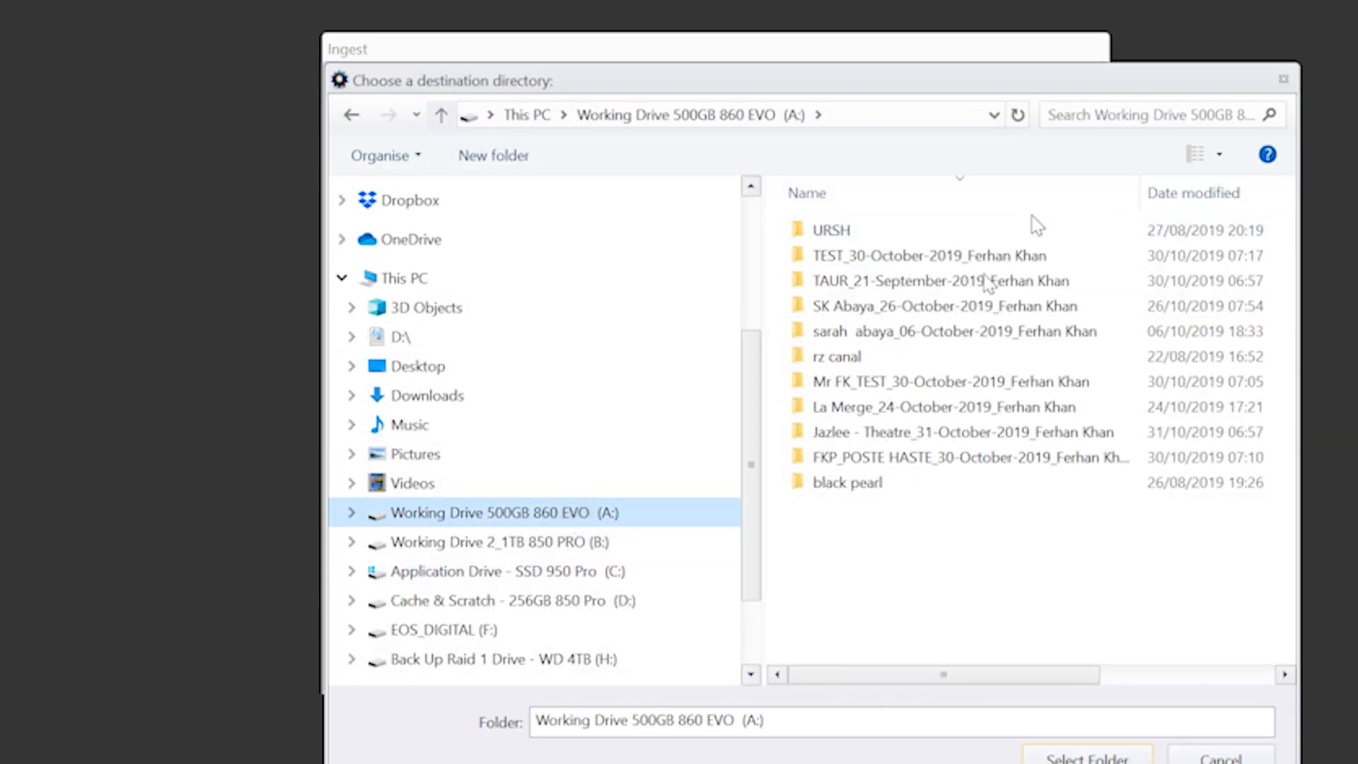
pyautogui.click(953, 437)
pyautogui.doubleClick(953, 437)
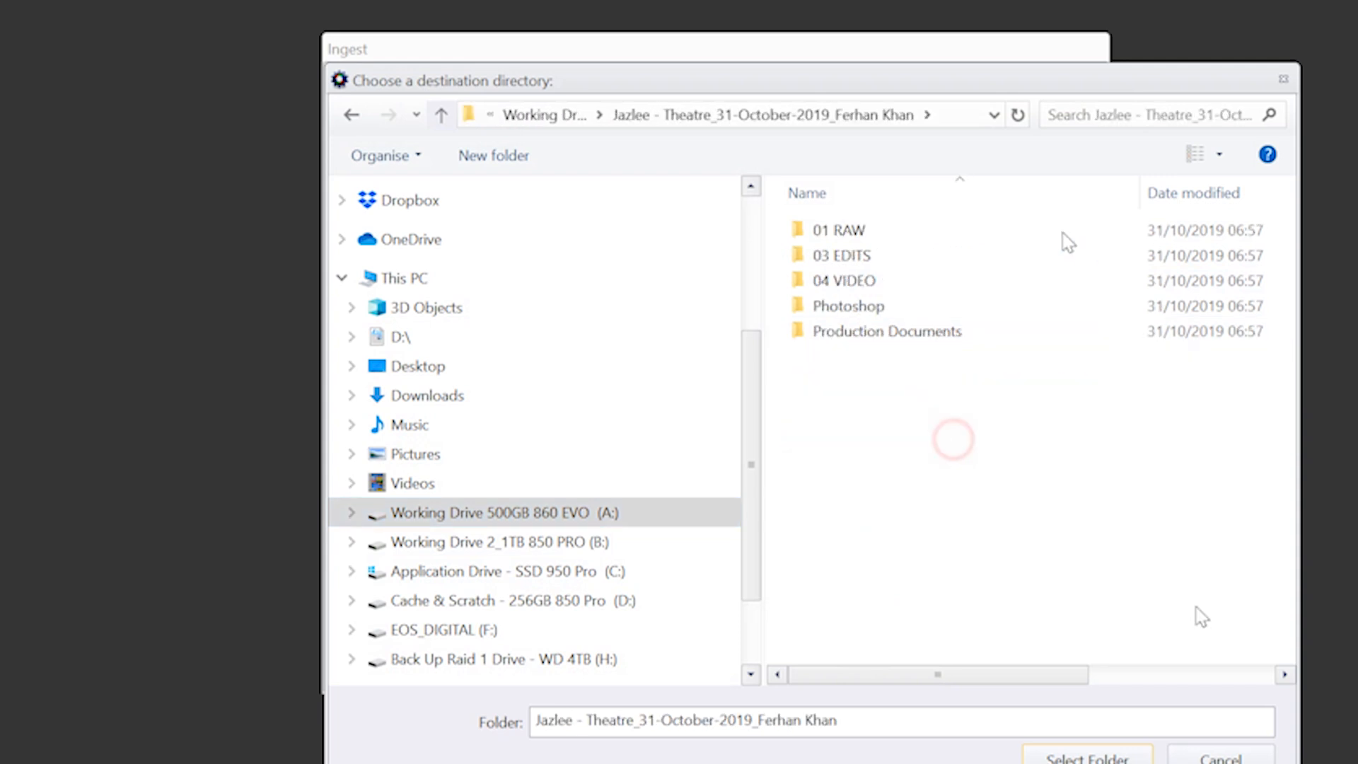
pyautogui.doubleClick(899, 229)
pyautogui.click(1109, 751)
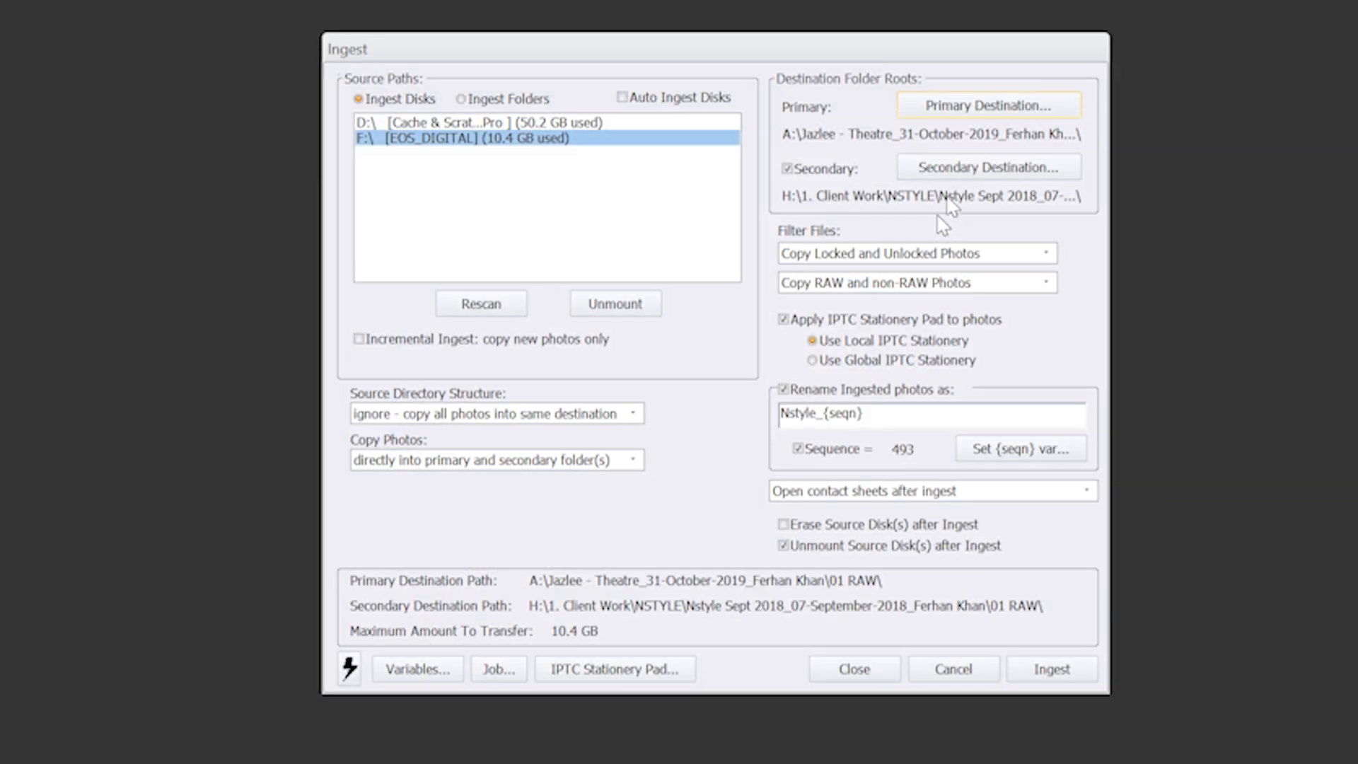
# - Set the secondary ingest destination to the 01 RAW folder of the Jazlee - Theatre project inside Client BACKUP on Working Drive 2 (B:)
pyautogui.click(952, 171)
pyautogui.click(621, 505)
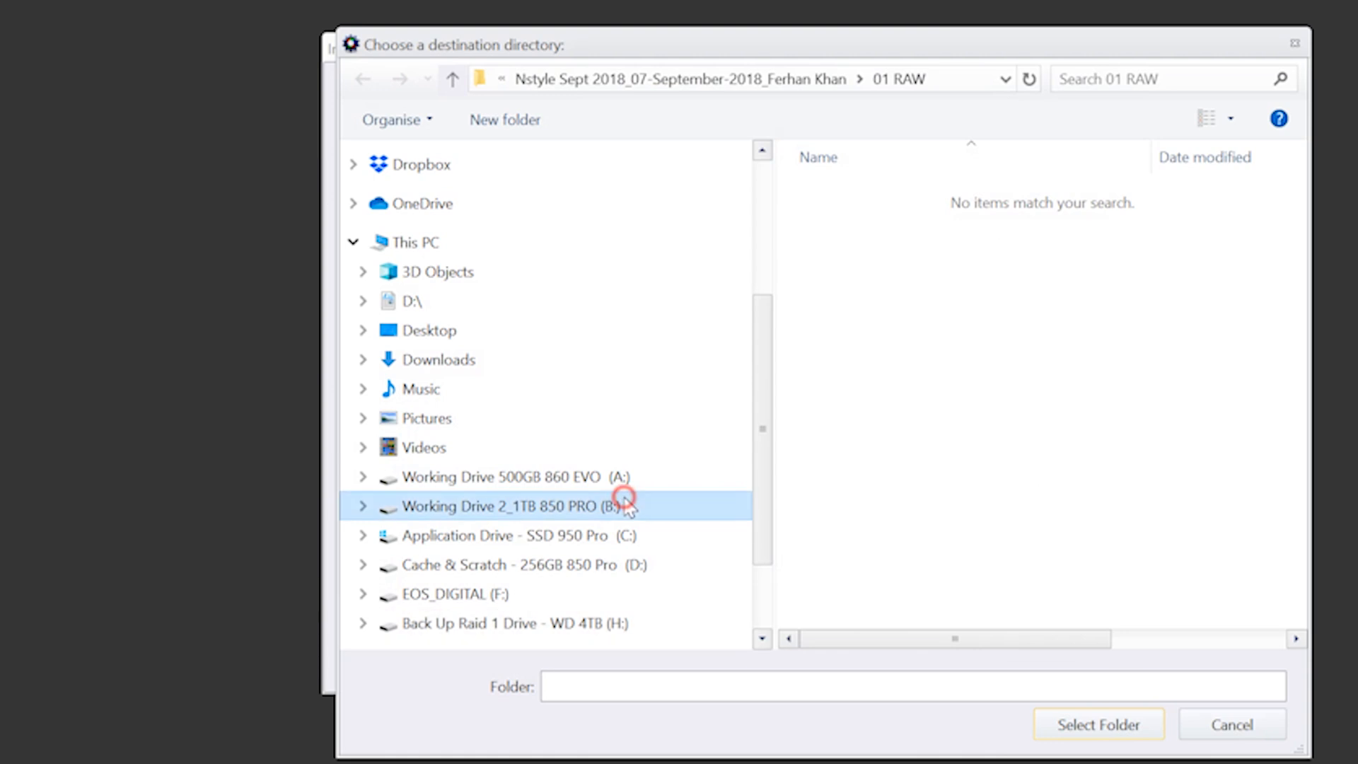
pyautogui.doubleClick(966, 297)
pyautogui.doubleClick(952, 193)
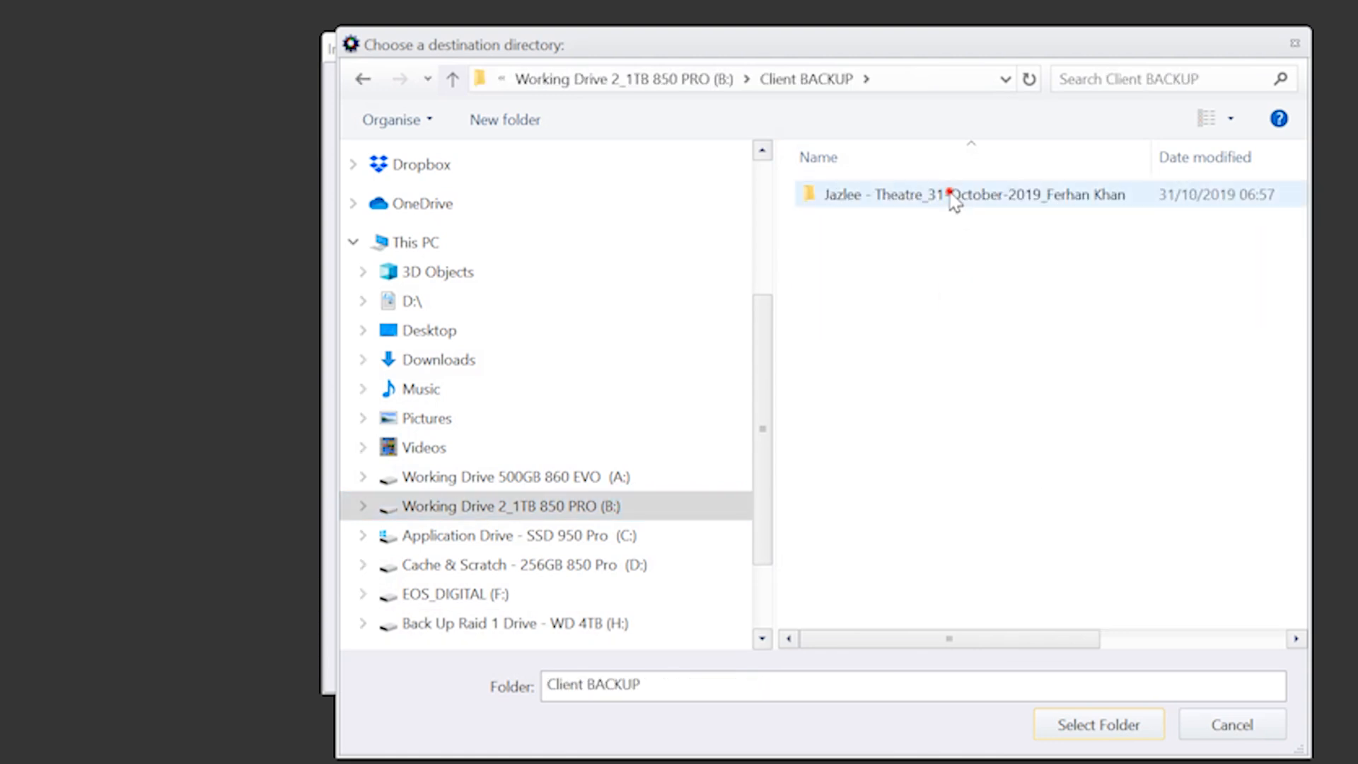
pyautogui.click(915, 198)
pyautogui.doubleClick(915, 198)
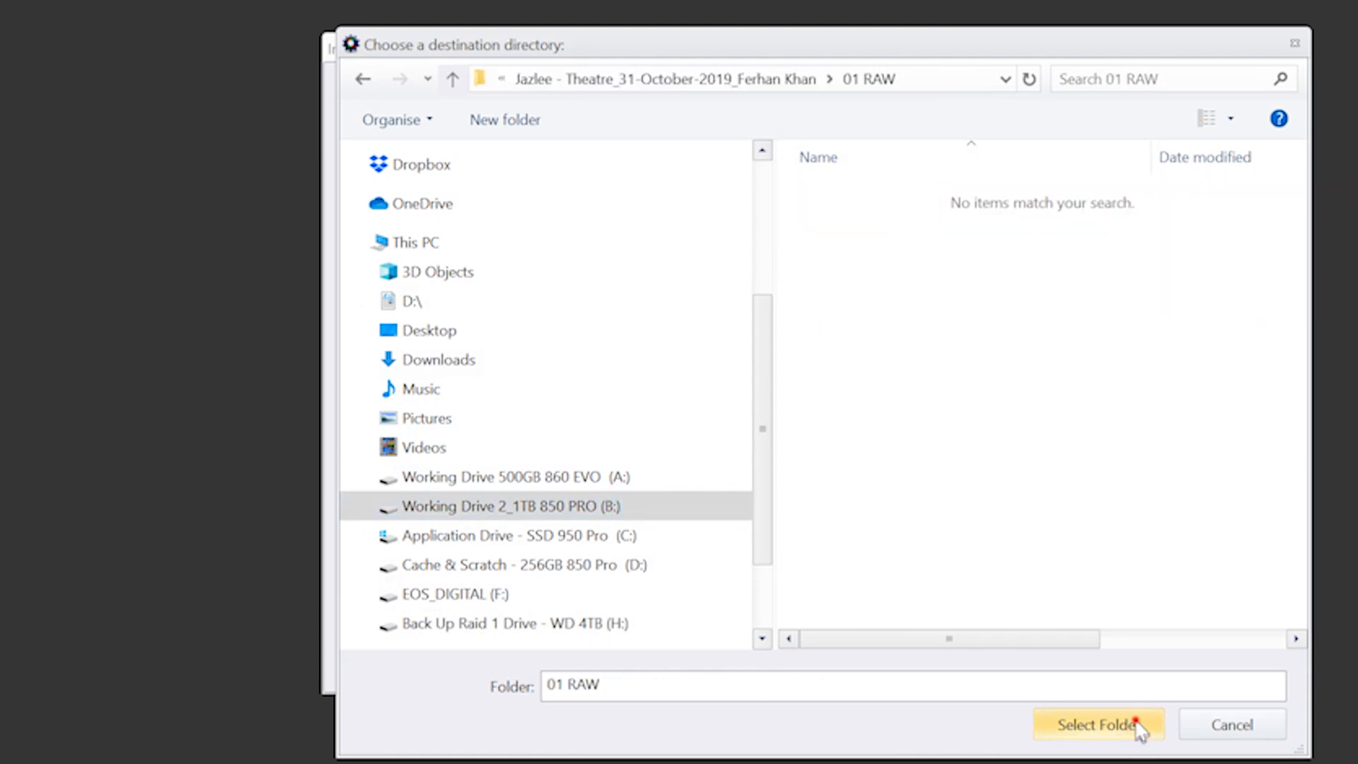
pyautogui.click(1137, 725)
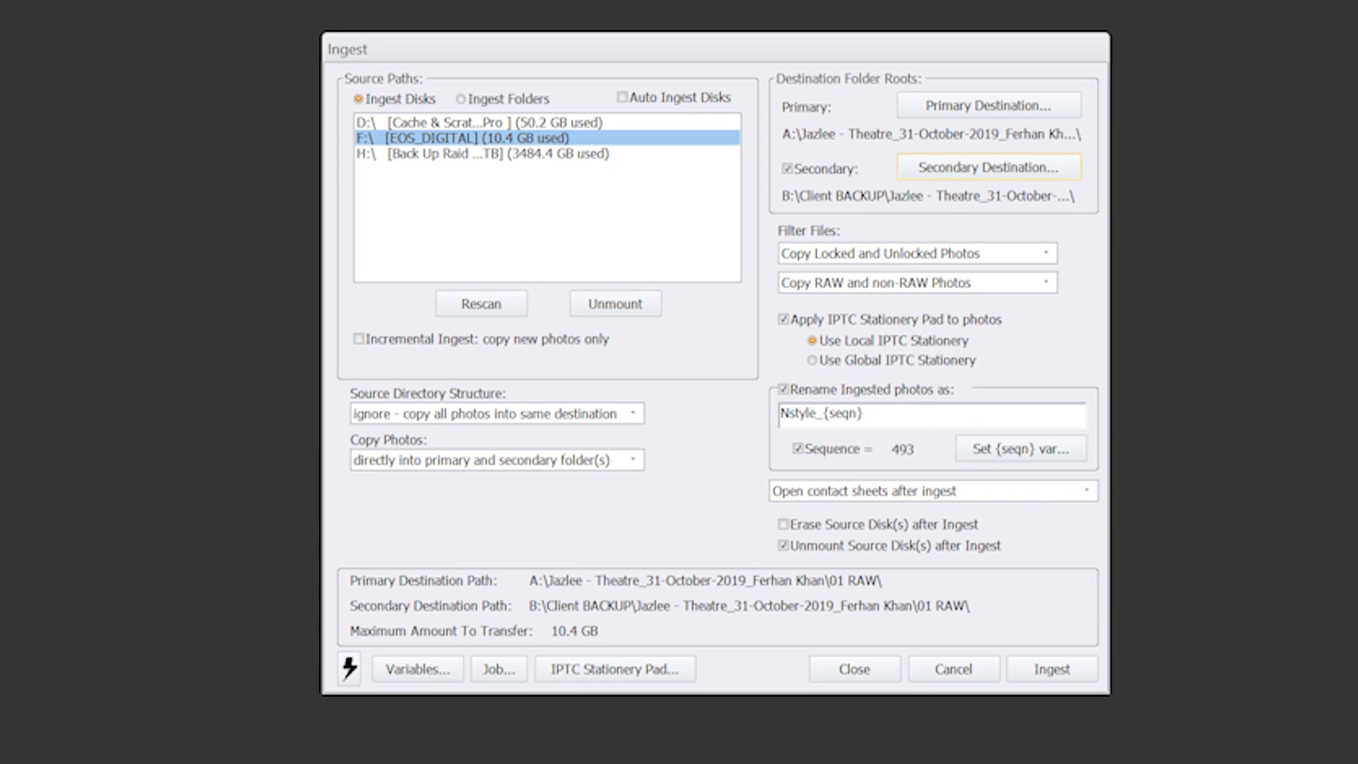
# - Keep renaming of ingested photos enabled and remove the Nstyle_ prefix from the pattern, leaving only {seqn}
pyautogui.click(784, 392)
pyautogui.click(784, 391)
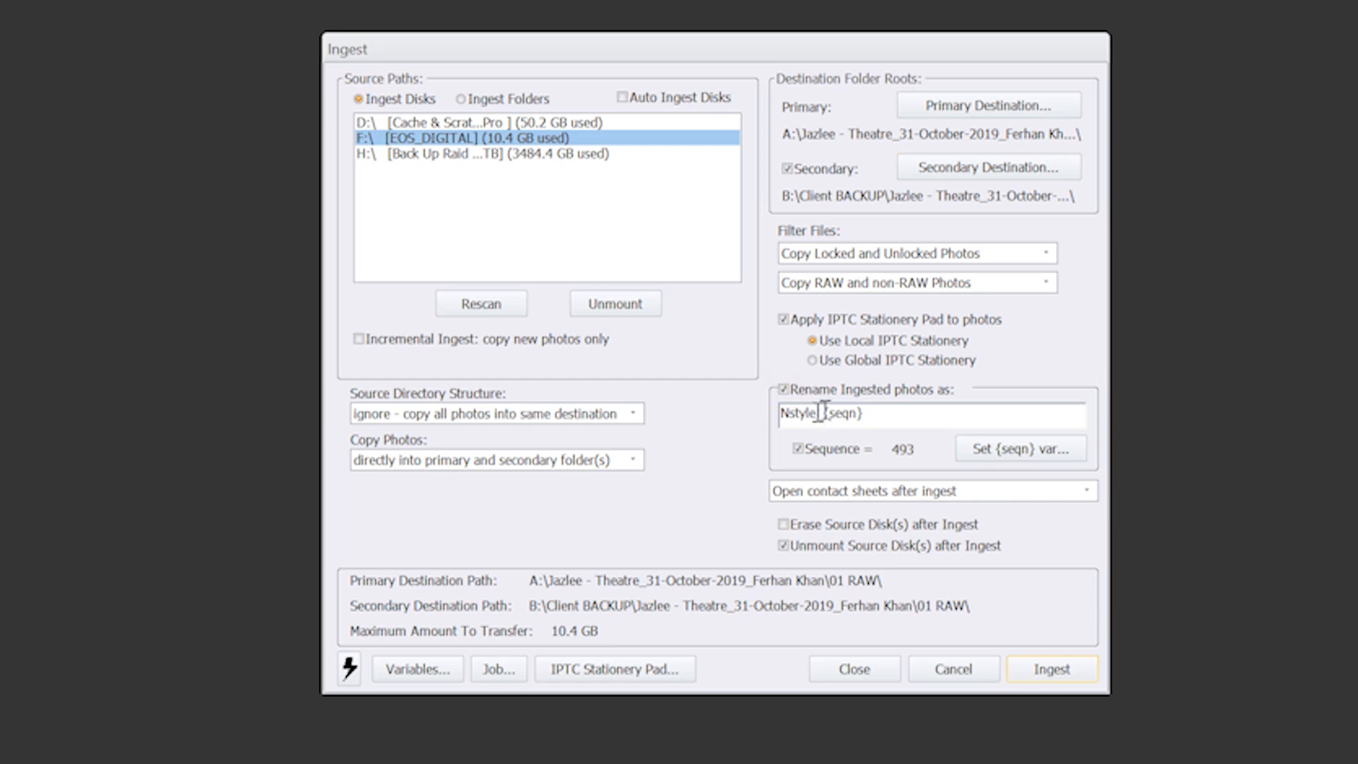
pyautogui.moveTo(823, 413); pyautogui.dragTo(705, 422)
pyautogui.press('BackSpace')
# - Set the {seqn} sequence variable to 1 for the ingested photo names
pyautogui.click(1041, 449)
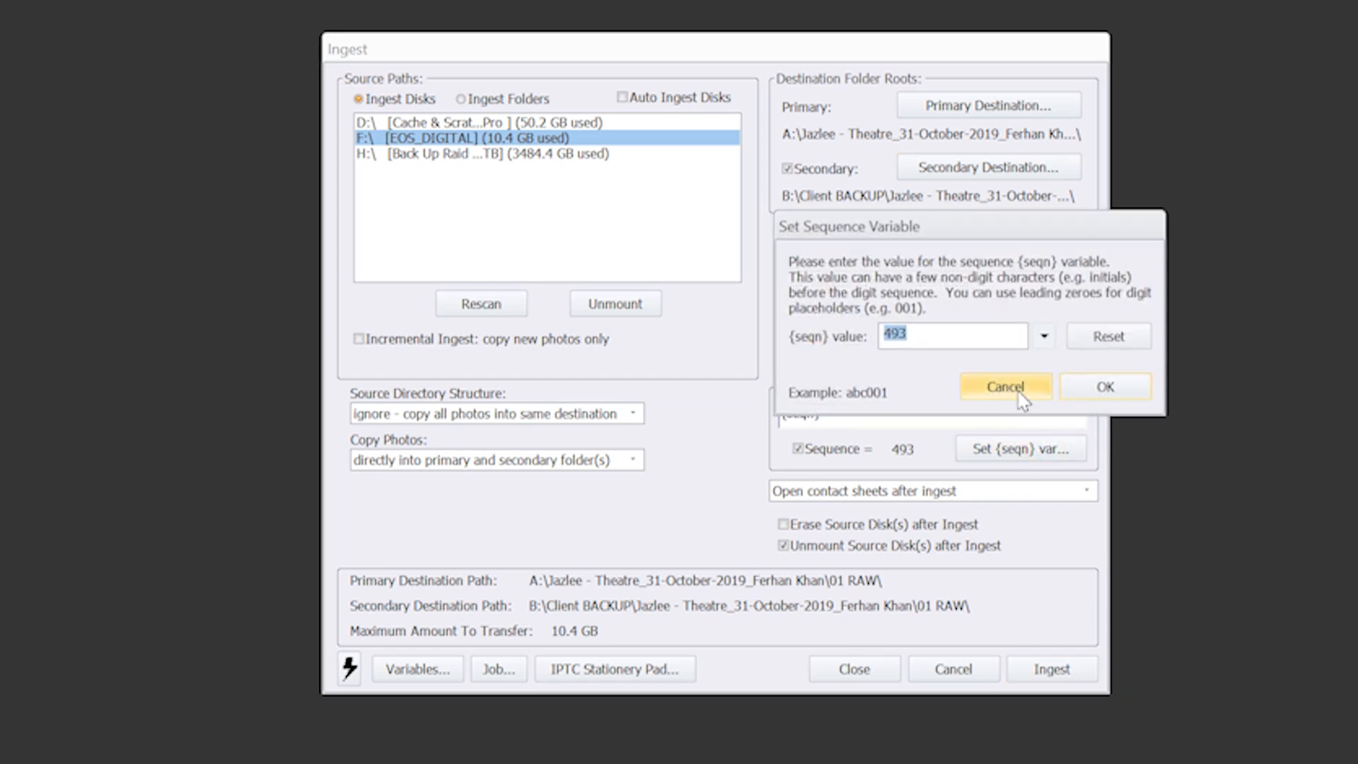
pyautogui.write('1')
pyautogui.click(1105, 386)
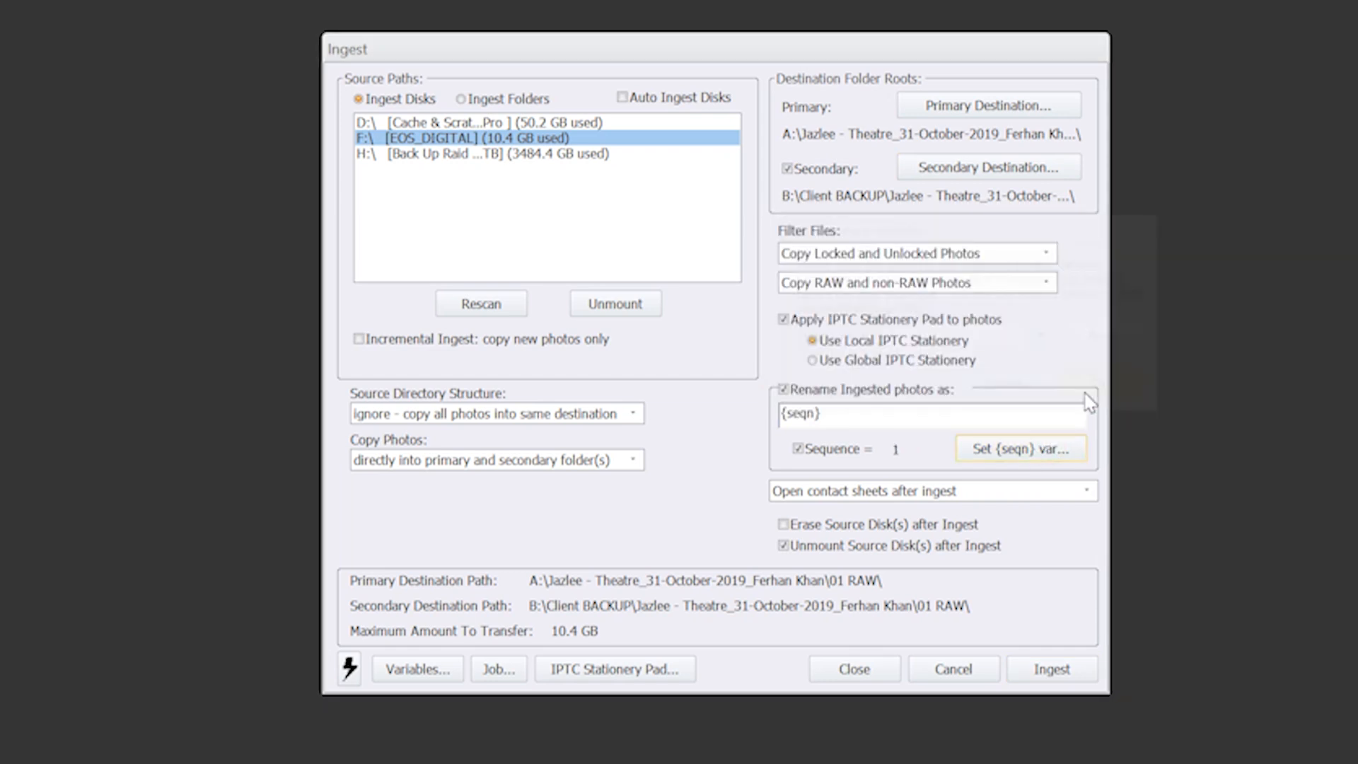
# - Try the prefix Jazlee before {seqn} in the rename pattern and delete it again
pyautogui.click(781, 414)
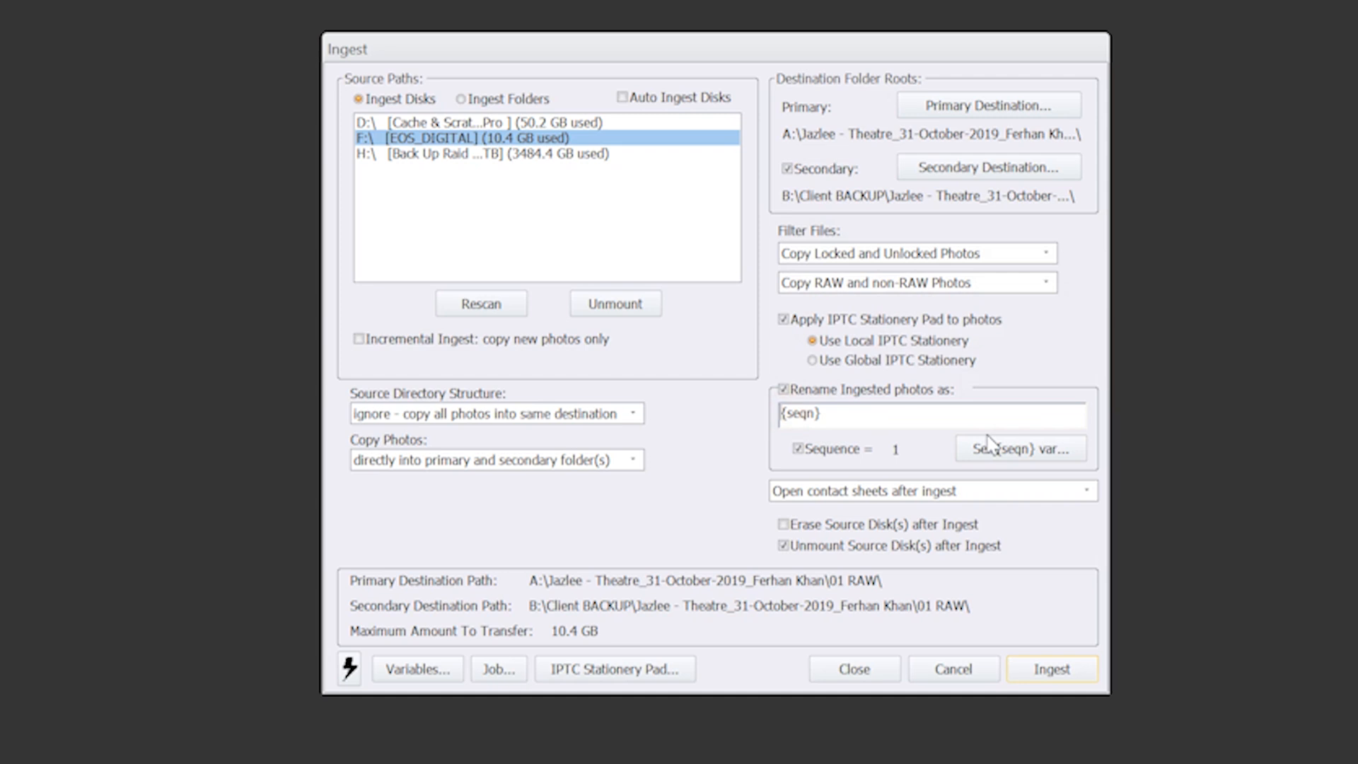
pyautogui.write('Jazlee')
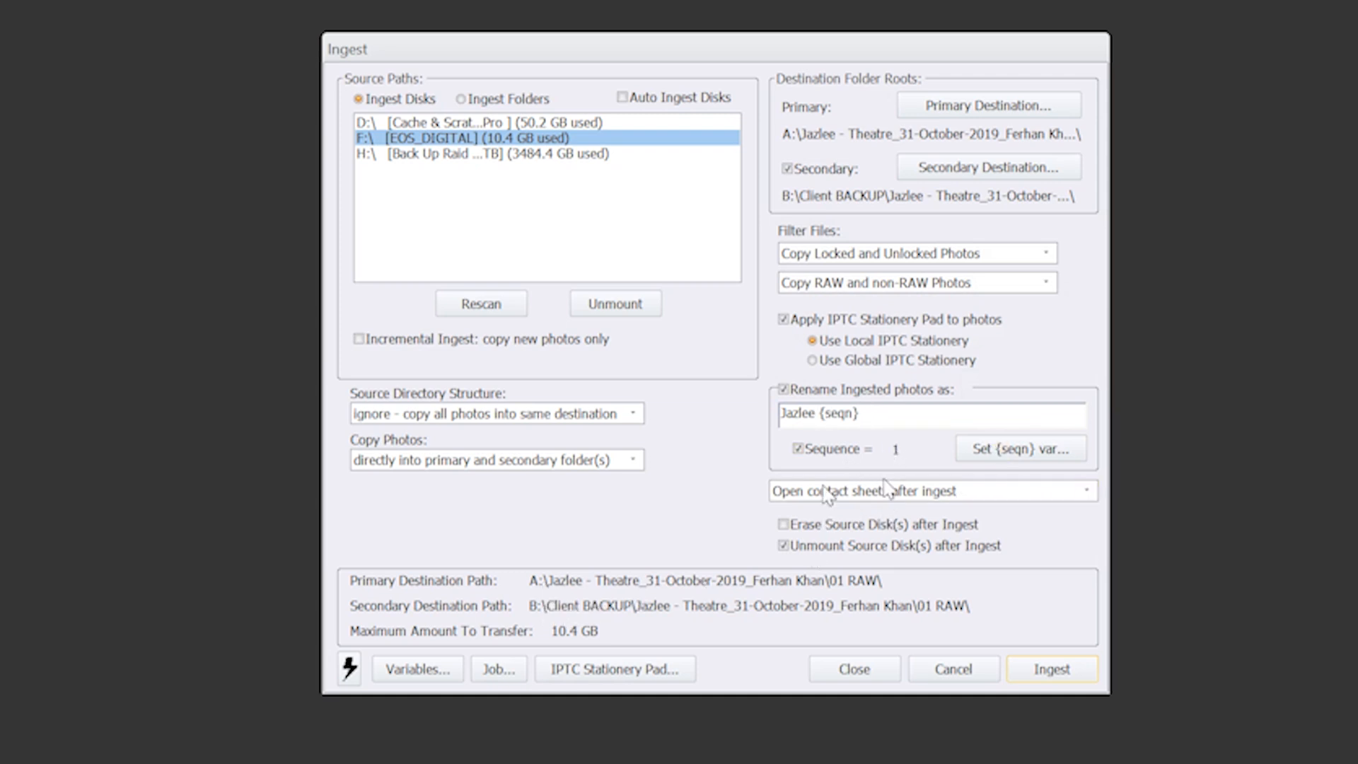
pyautogui.click(816, 412)
pyautogui.moveTo(817, 413); pyautogui.dragTo(757, 418)
pyautogui.press('Delete')
pyautogui.press('Delete')
# - Run the ingest and maximize the window with the resulting 01 RAW contact sheet
pyautogui.click(1047, 667)
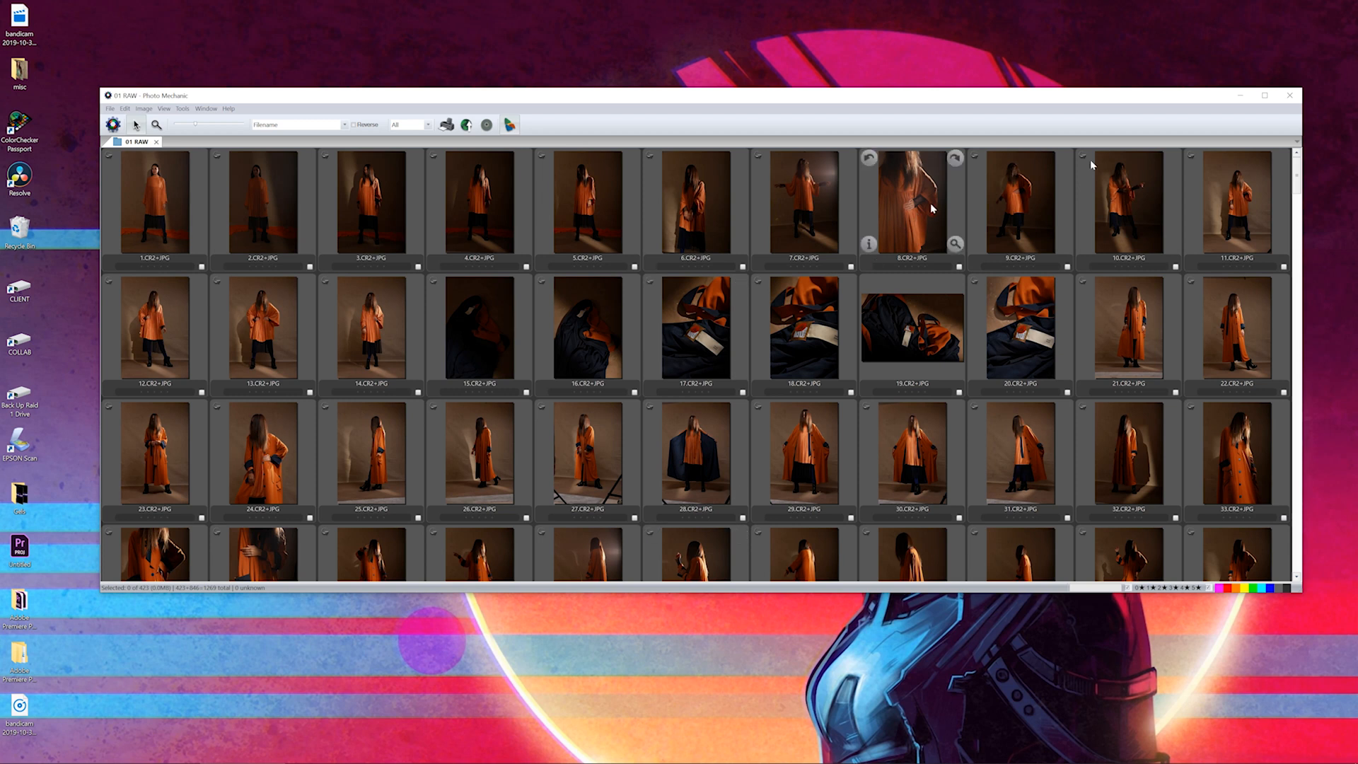
pyautogui.click(1265, 95)
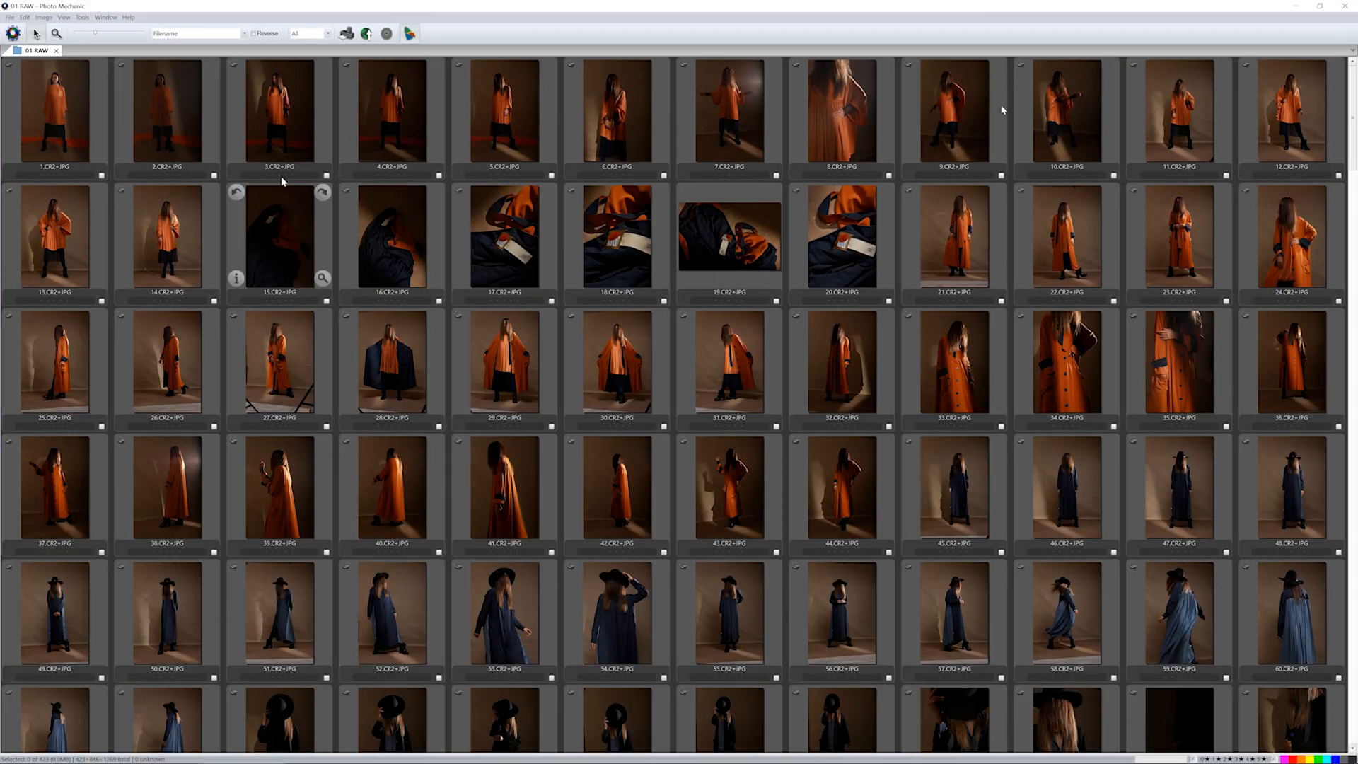
pyautogui.moveTo(1350, 103)
pyautogui.mouseDown()
pyautogui.moveTo(1353, 551)
pyautogui.moveTo(1352, 106)
pyautogui.mouseUp()
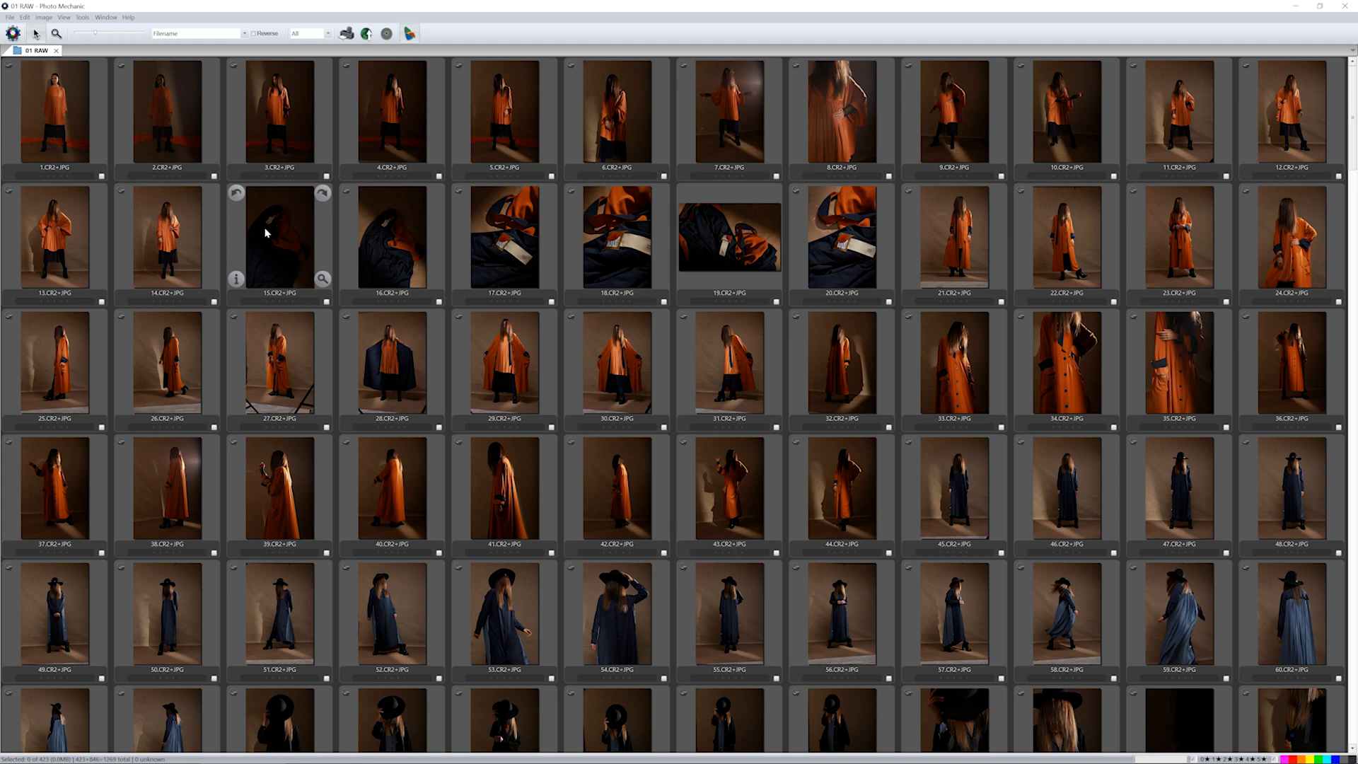
# - Open the preview of 5.CR2+JPG and tile it side by side with the contact sheet window
pyautogui.click(464, 98)
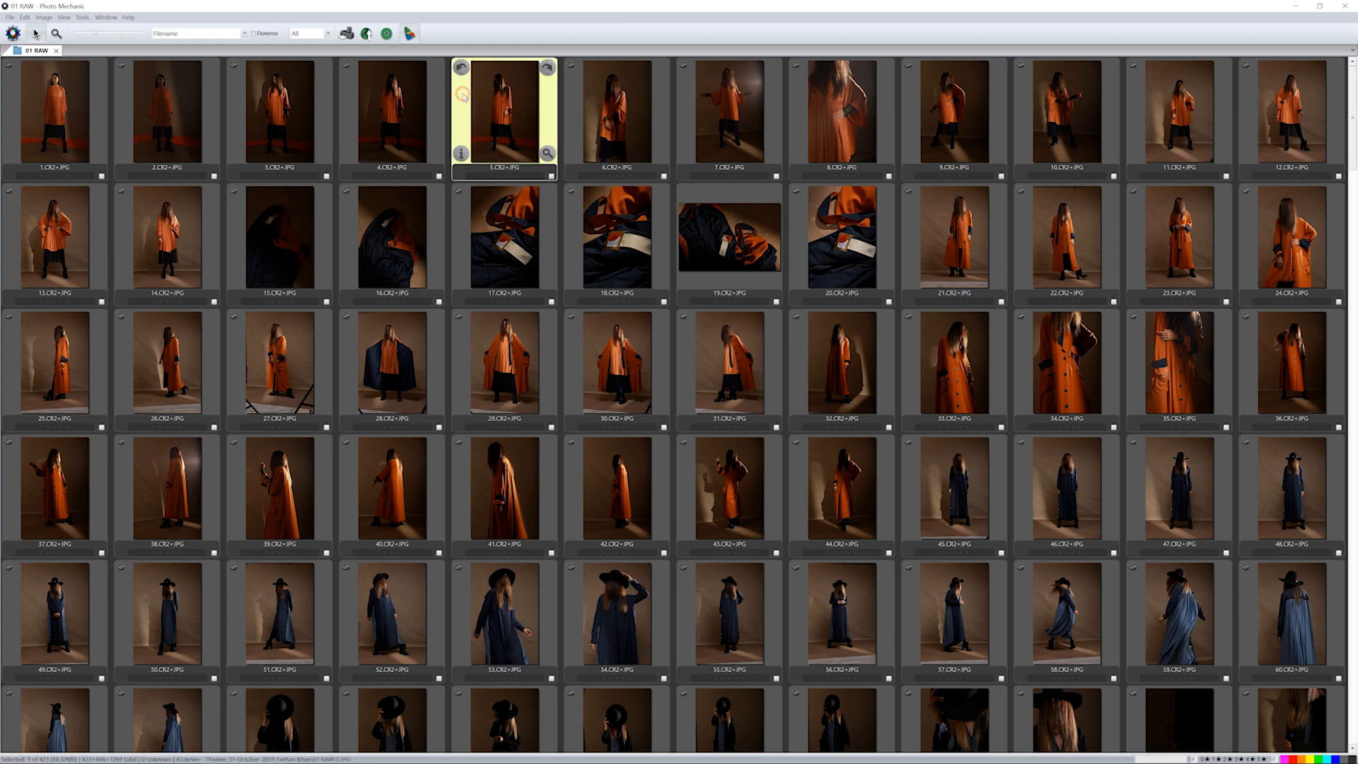
pyautogui.press('Return')
pyautogui.press('super+Right')
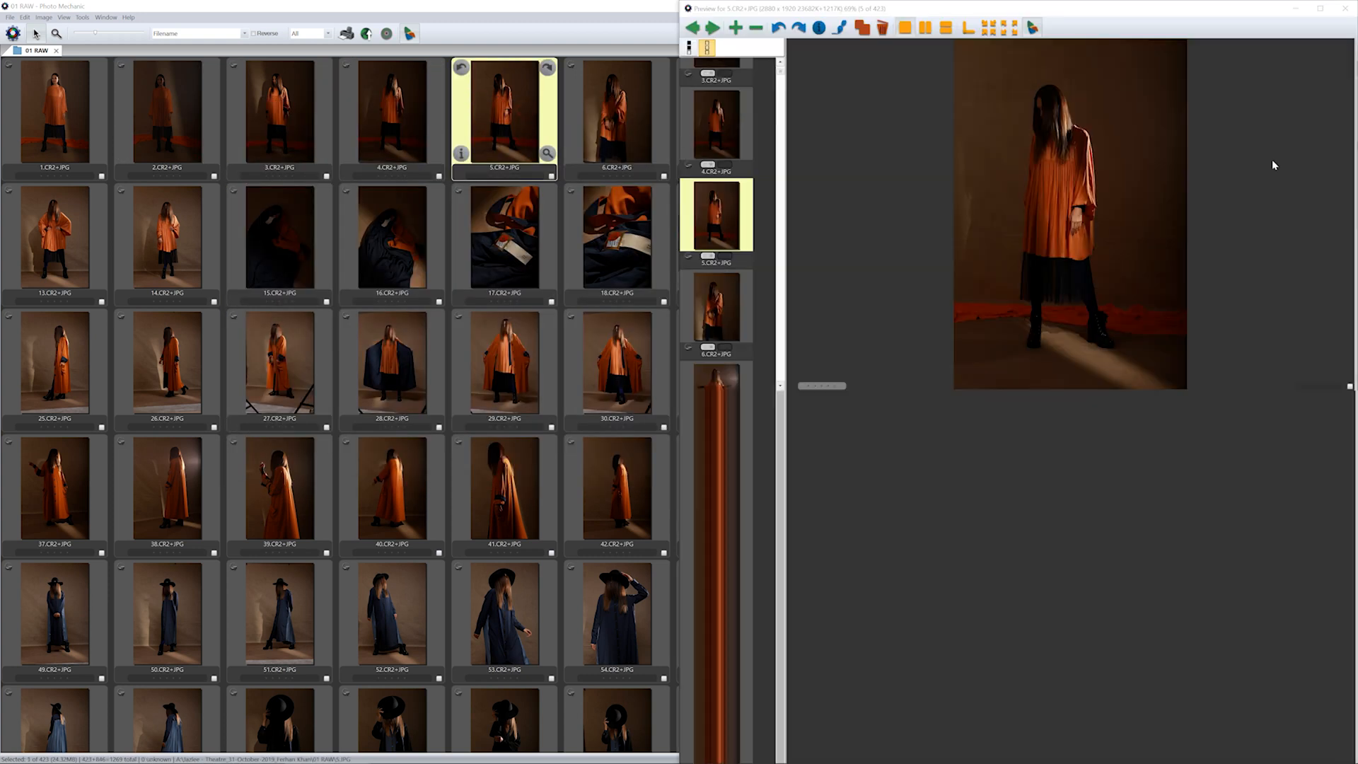
pyautogui.click(536, 297)
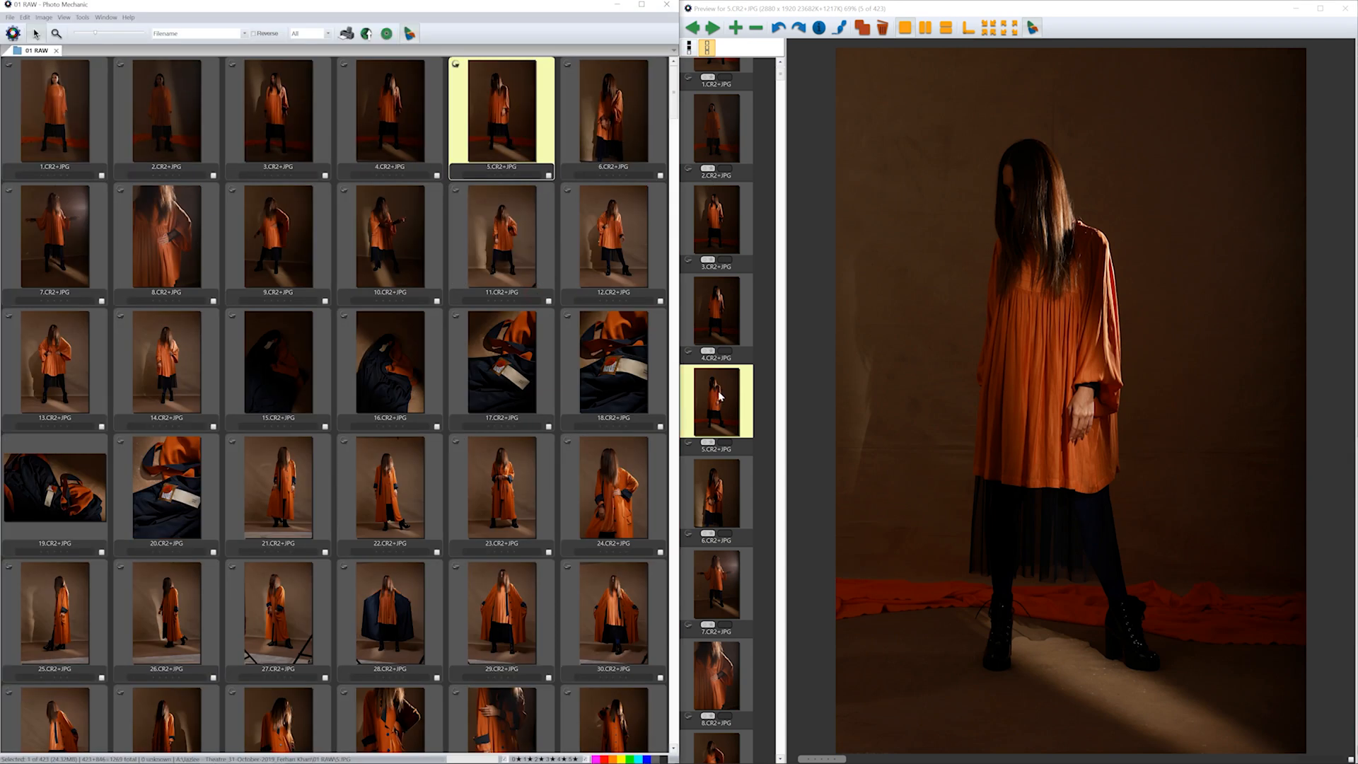
# - Browse through the photos next to 5.CR2+JPG in the large preview
pyautogui.press('Down')
pyautogui.press('Right')
pyautogui.press('Down')
pyautogui.press('Up')
pyautogui.press('Up')
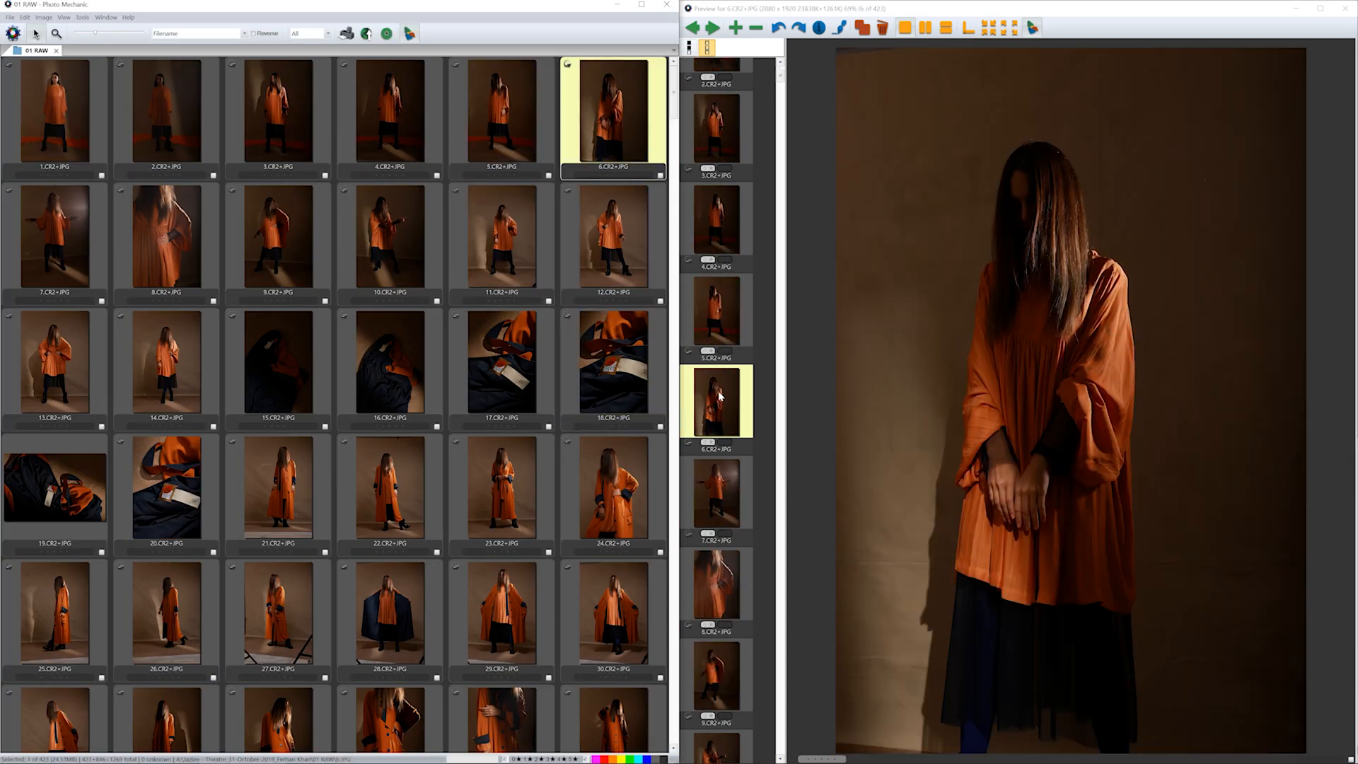
# - Browse the large previews forward from 6.CR2+JPG to 30.CR2+JPG and back to 16.CR2+JPG
pyautogui.press('Down')
pyautogui.press('Down')
pyautogui.press('Down')
pyautogui.press('Down')
pyautogui.press('Down')
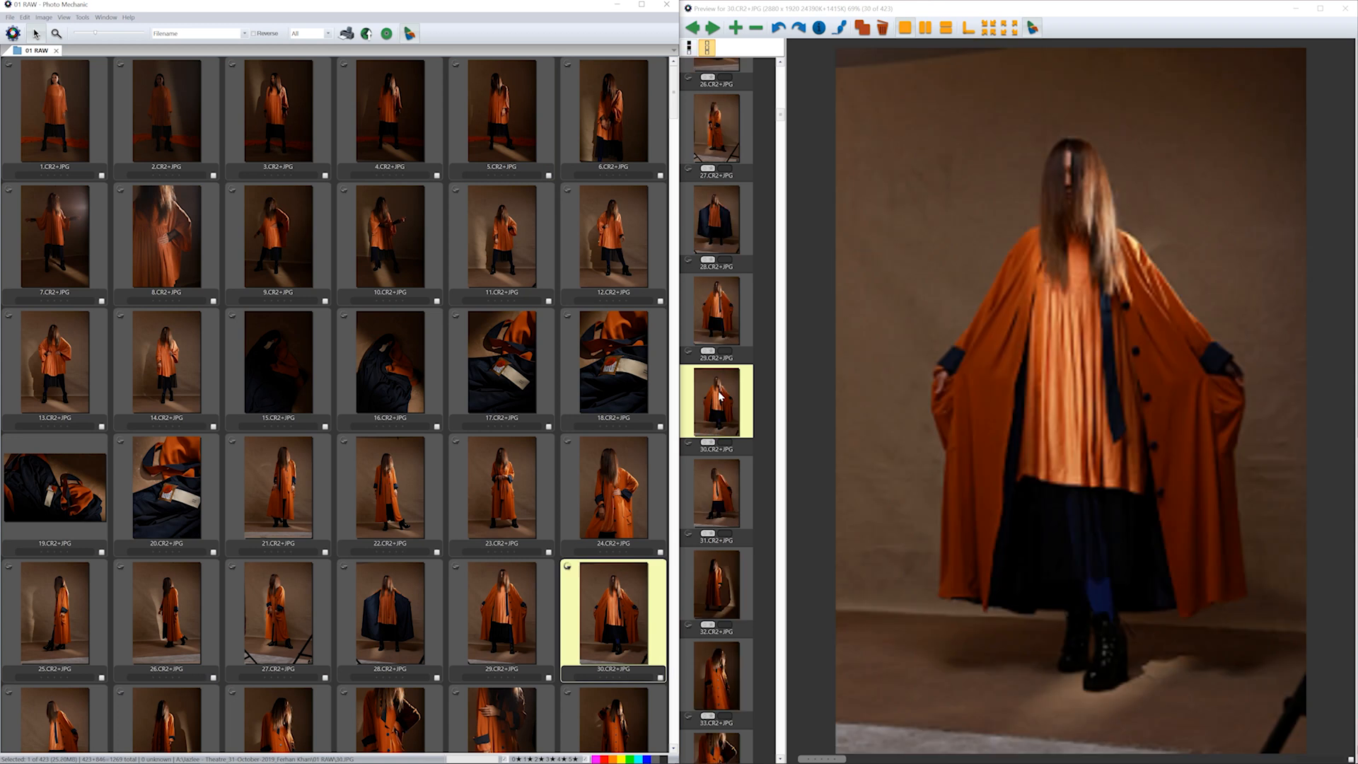
pyautogui.press('Up')
pyautogui.press('Up')
pyautogui.press('Up')
pyautogui.press('Up')
pyautogui.press('Up')
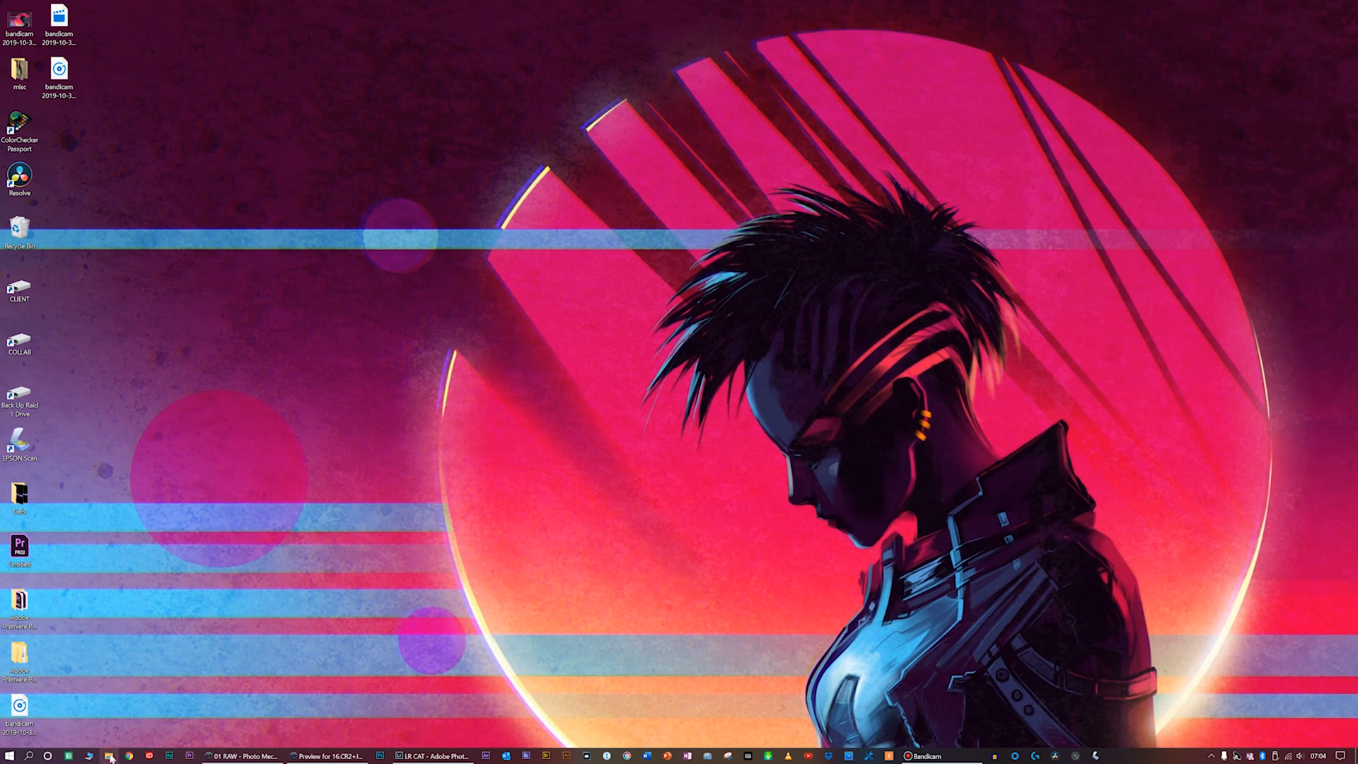
# - Switch to File Explorer, open 01 RAW in the Jazlee - Theatre project folder on working drive A:, and enlarge the window
pyautogui.click(109, 754)
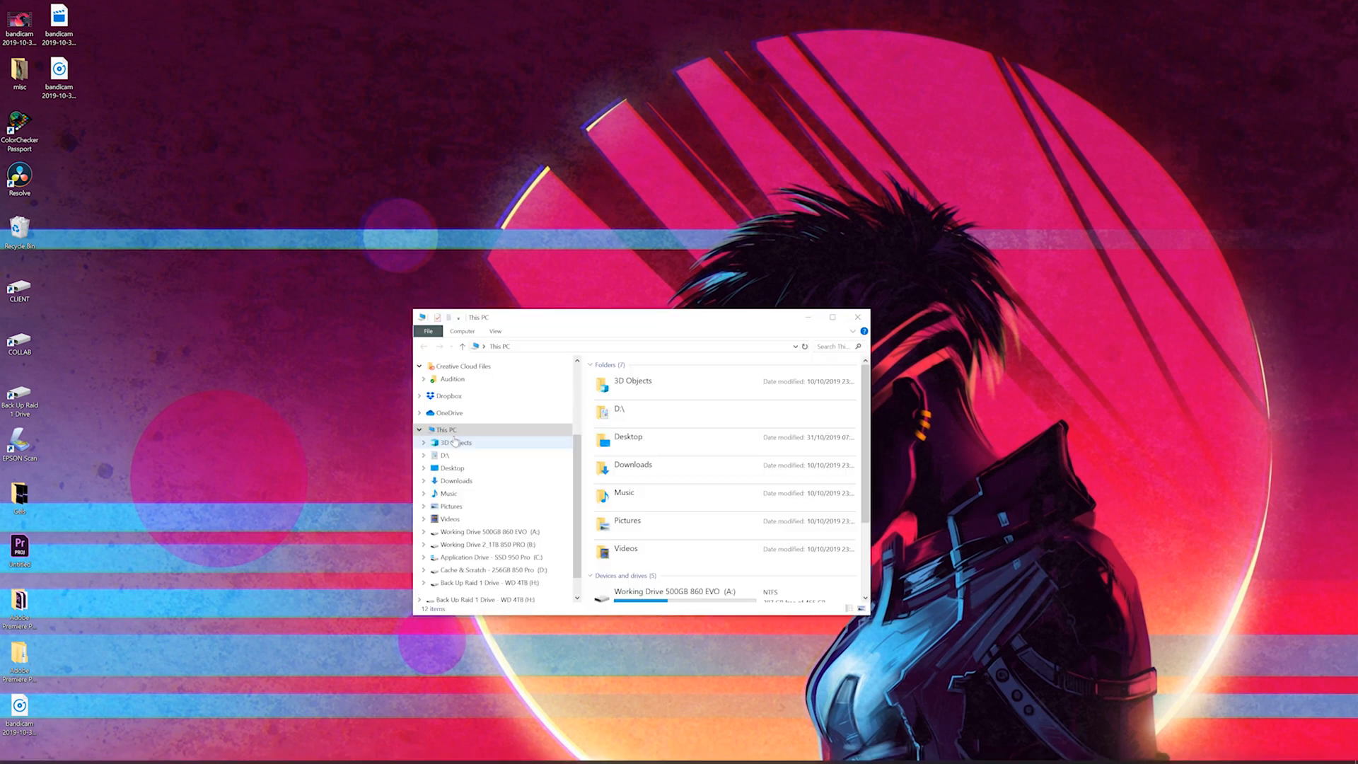
pyautogui.click(488, 531)
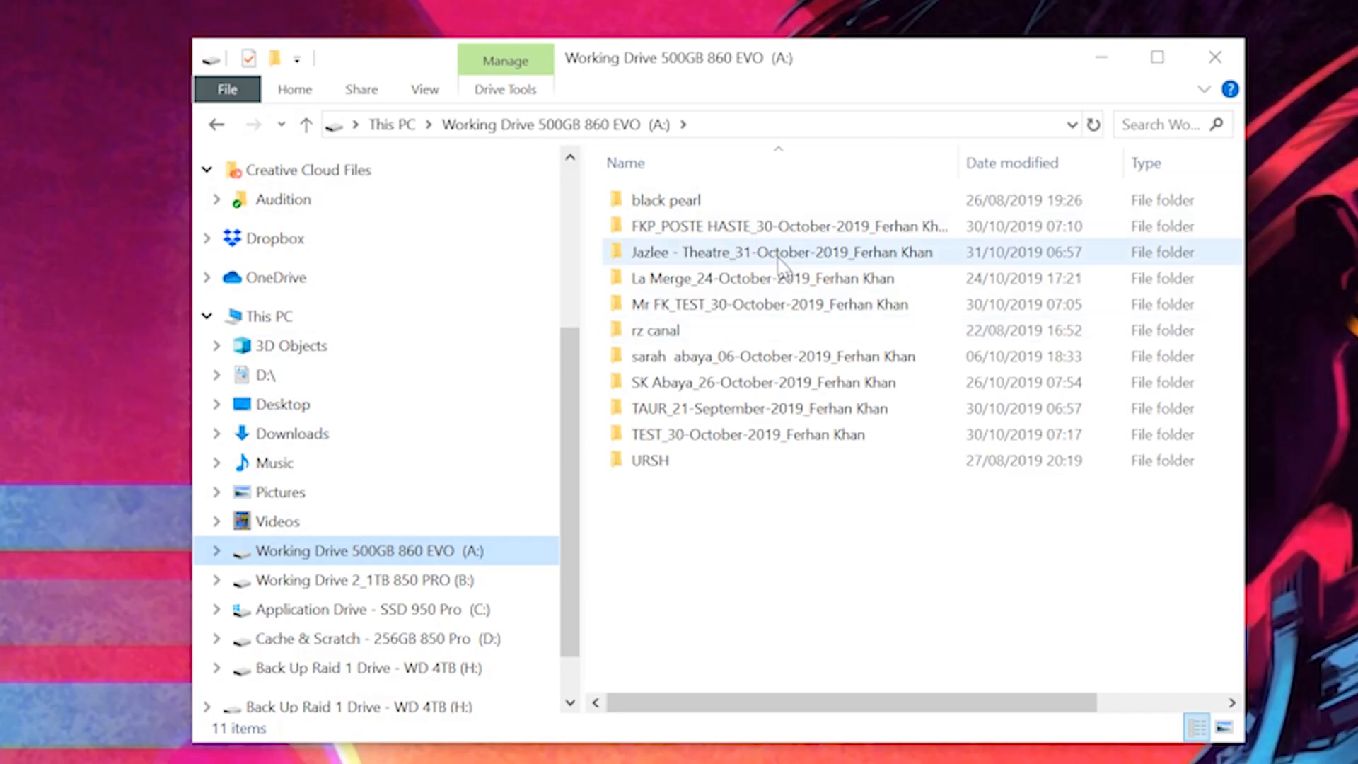
pyautogui.doubleClick(666, 401)
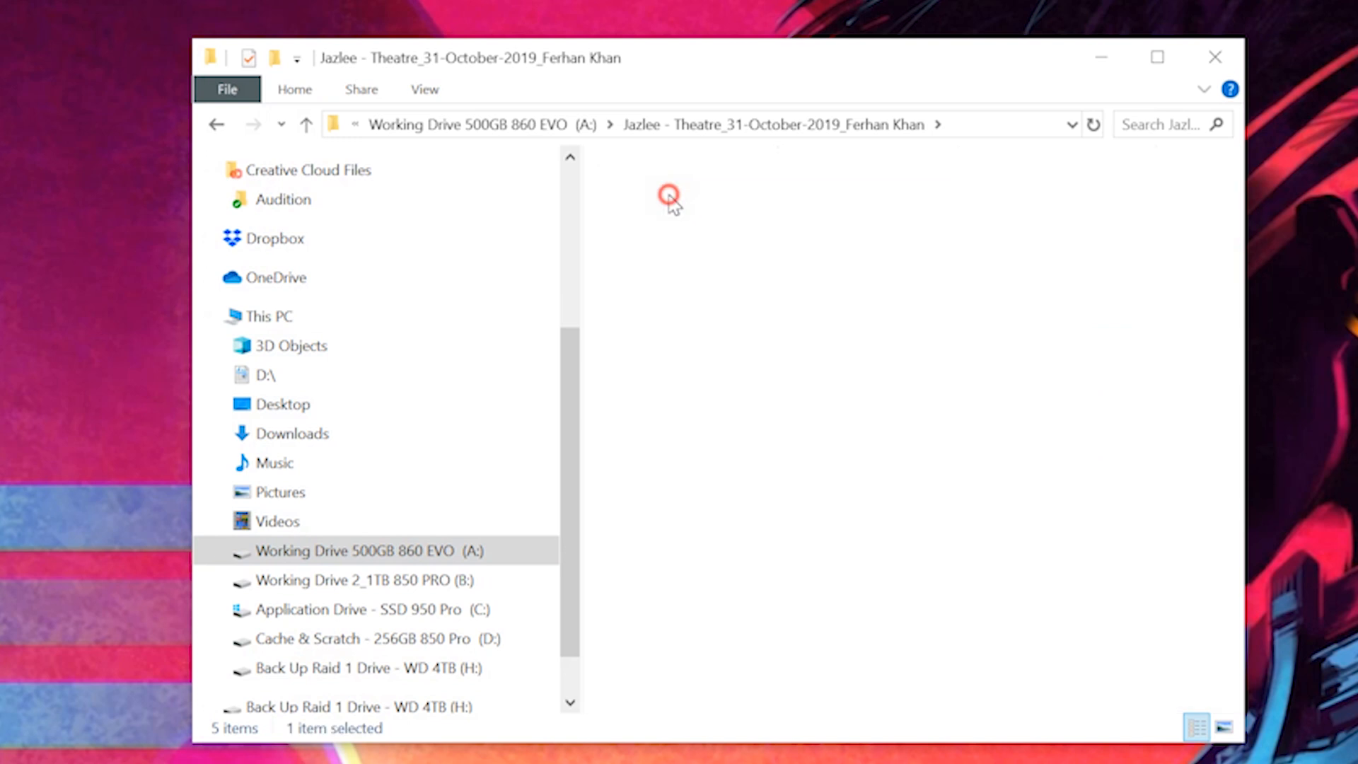
pyautogui.doubleClick(669, 197)
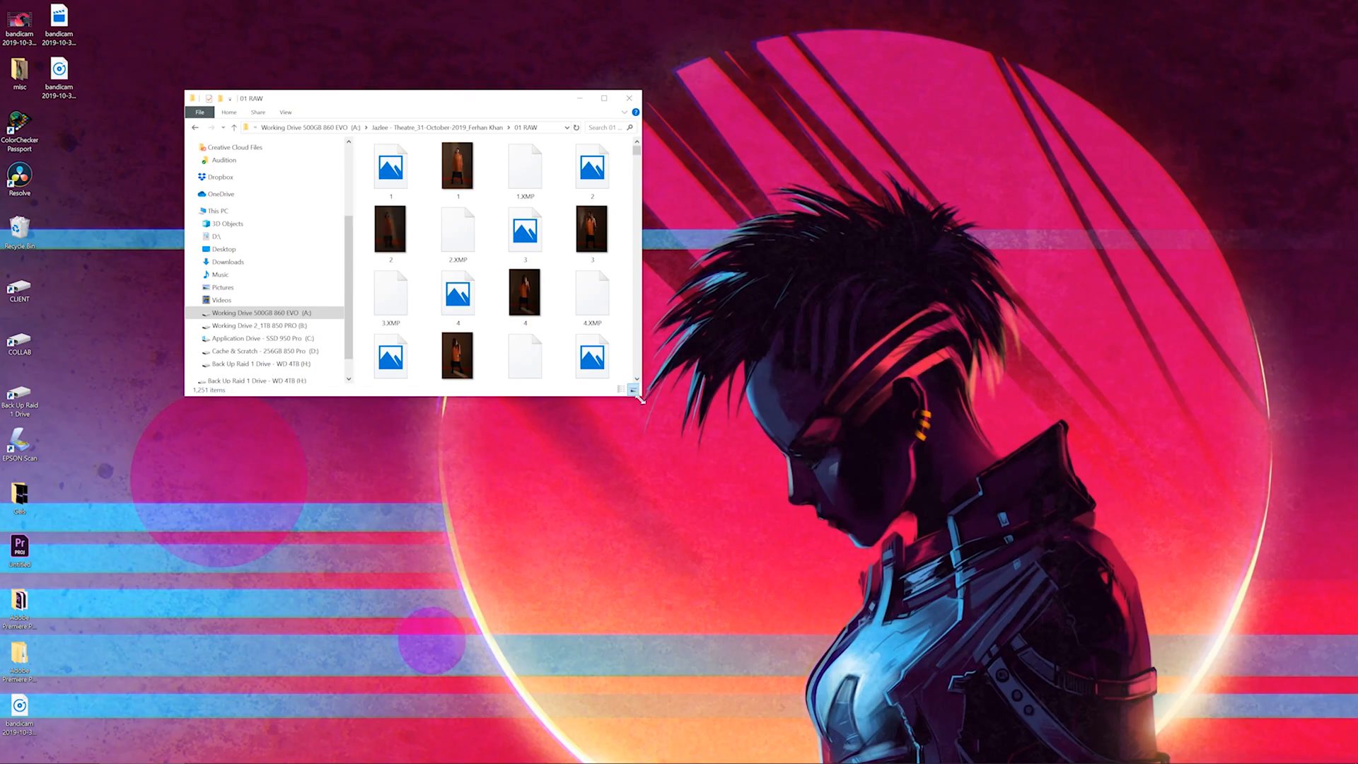
pyautogui.moveTo(726, 236); pyautogui.dragTo(1357, 763)
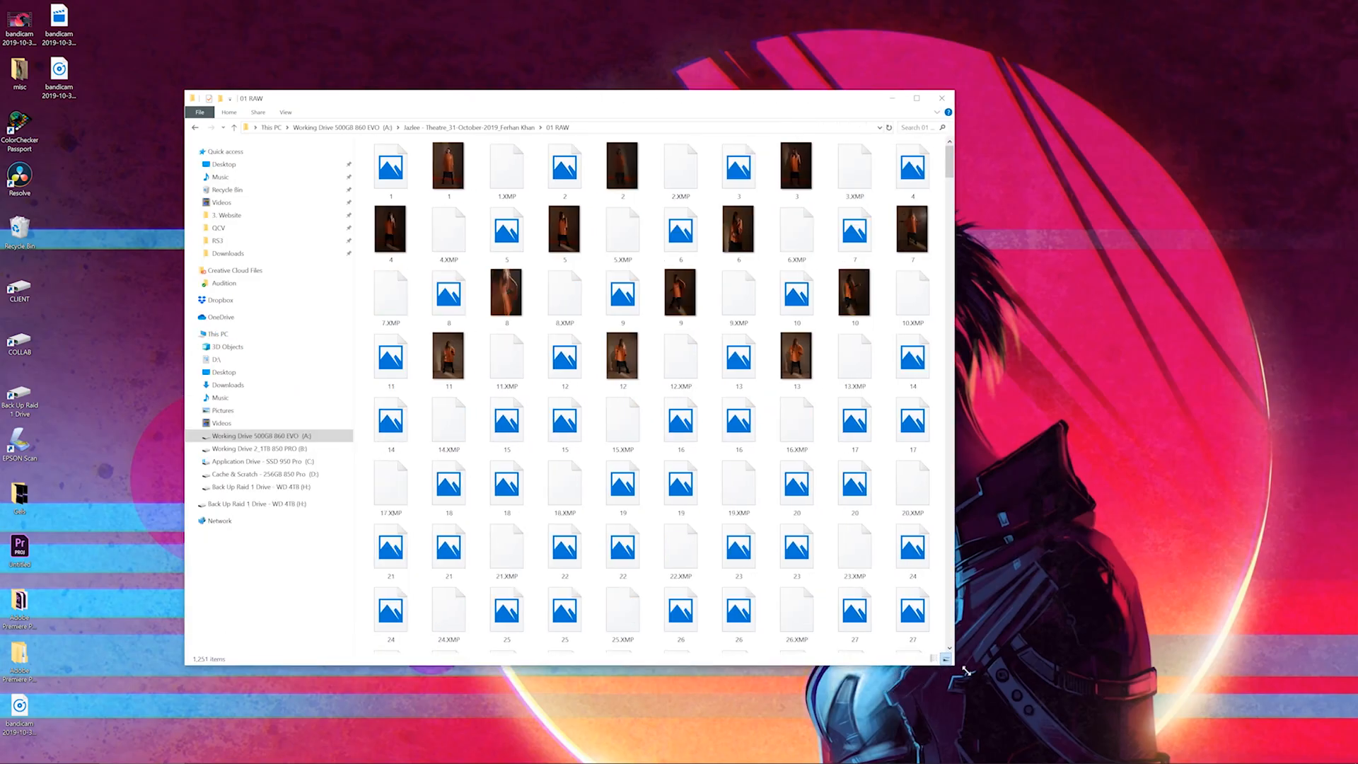
pyautogui.moveTo(966, 671); pyautogui.dragTo(980, 673)
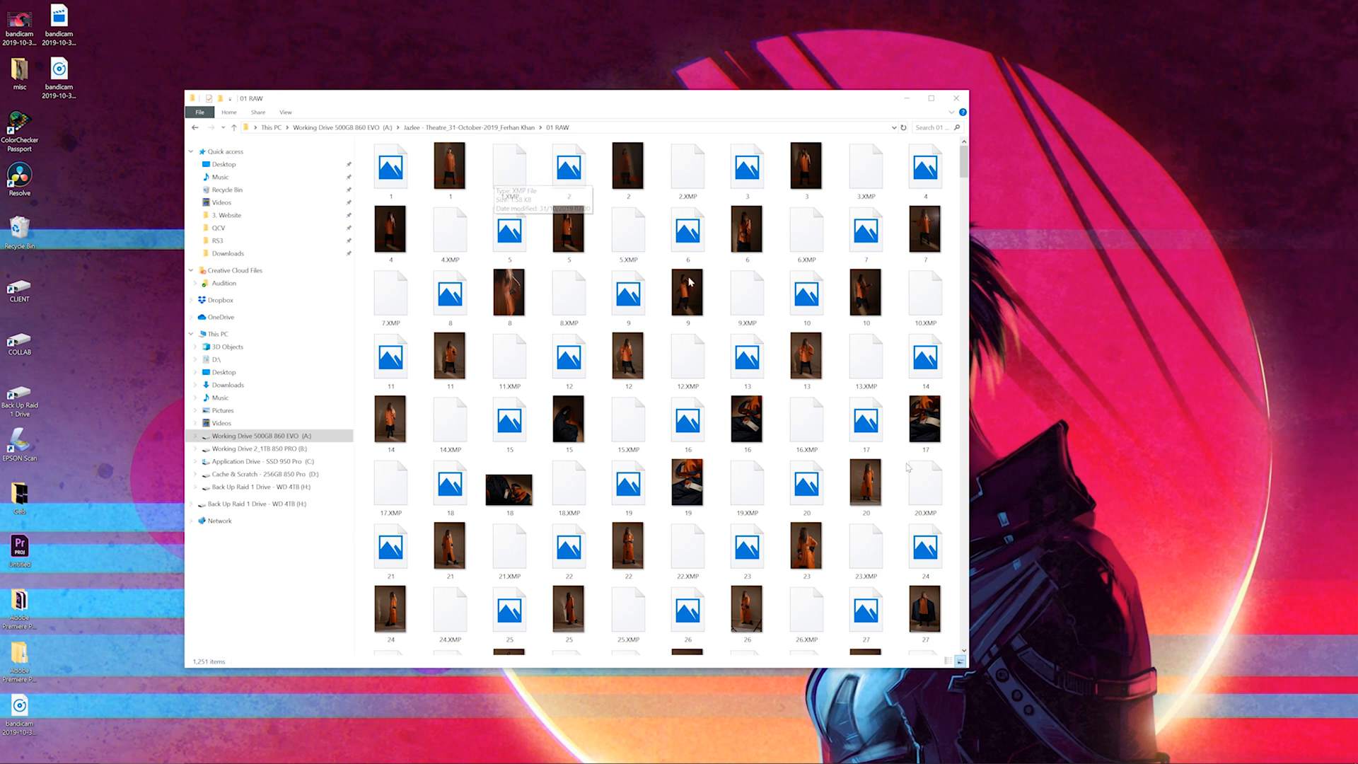
# - Show the 01 RAW files as a detailed list and sort them by file type
pyautogui.click(948, 662)
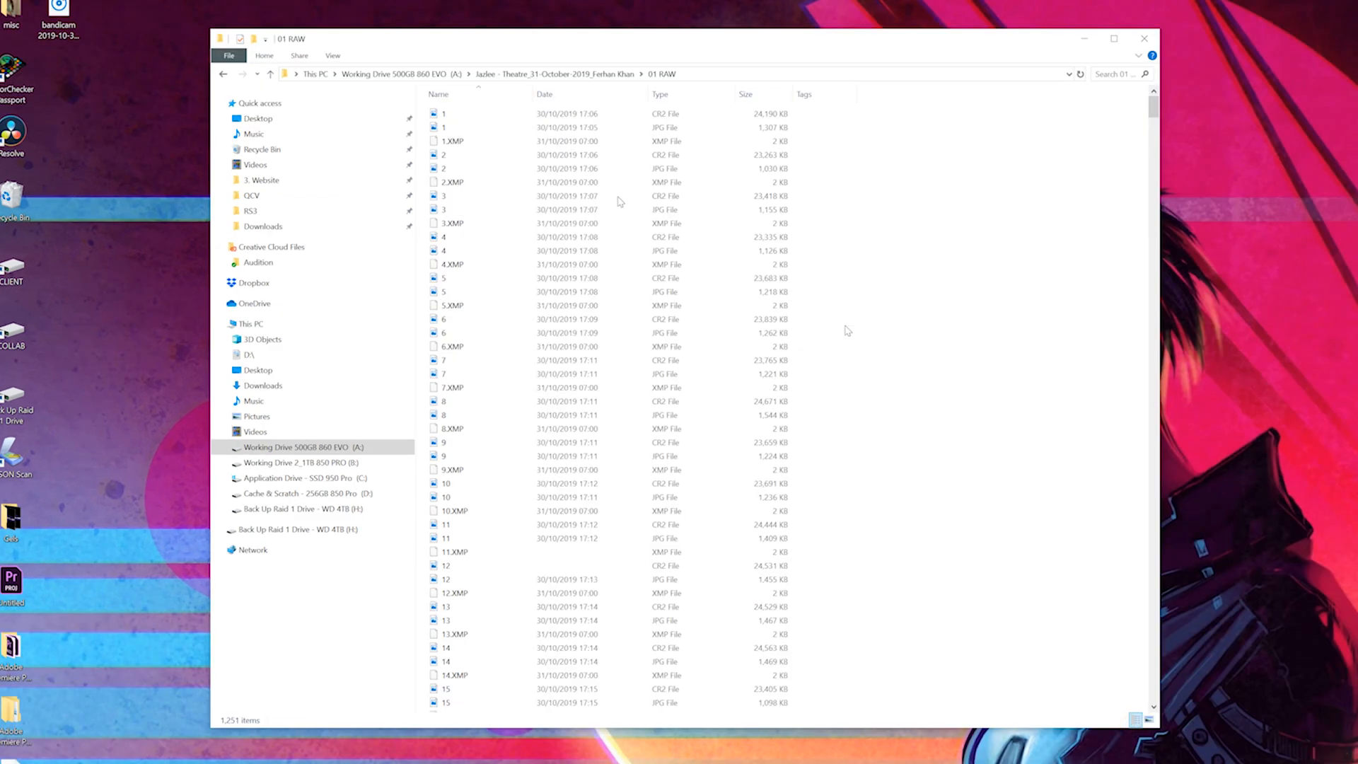
pyautogui.click(688, 94)
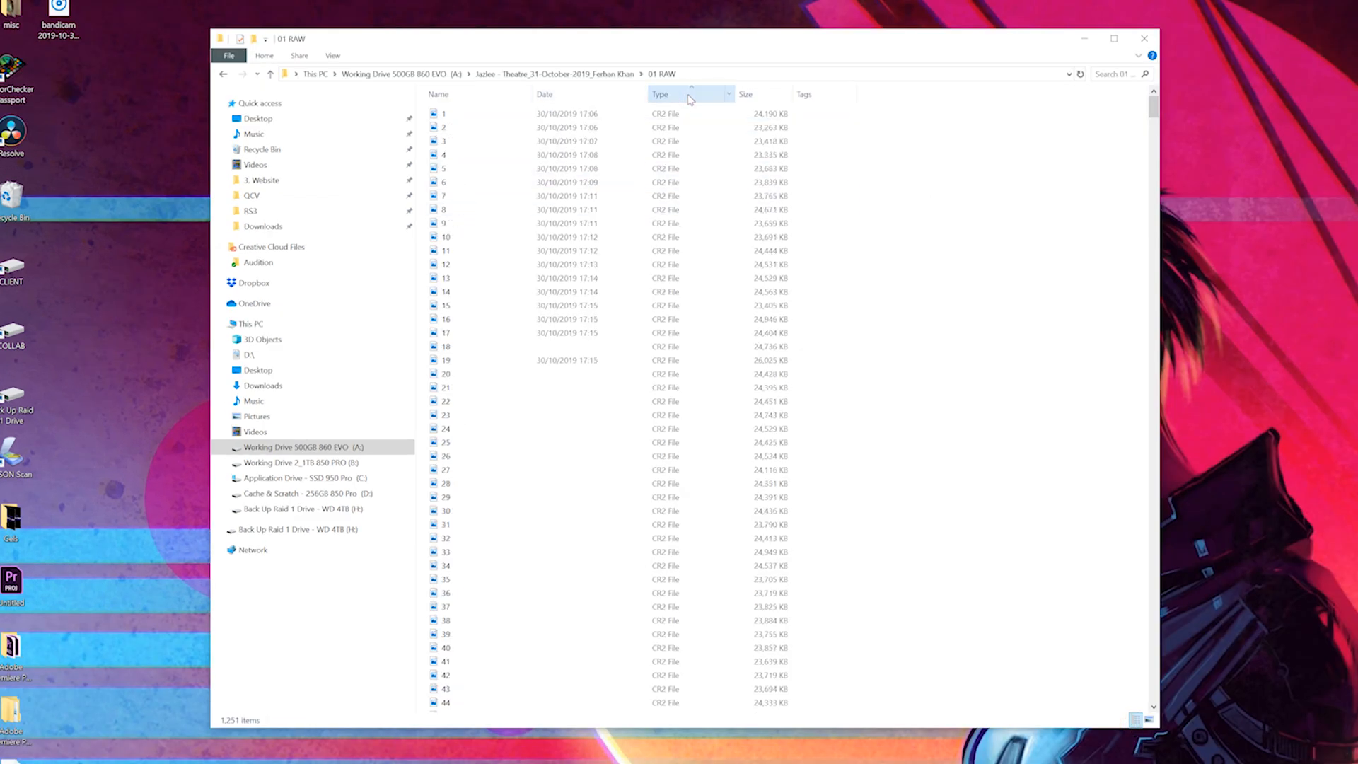
pyautogui.click(679, 96)
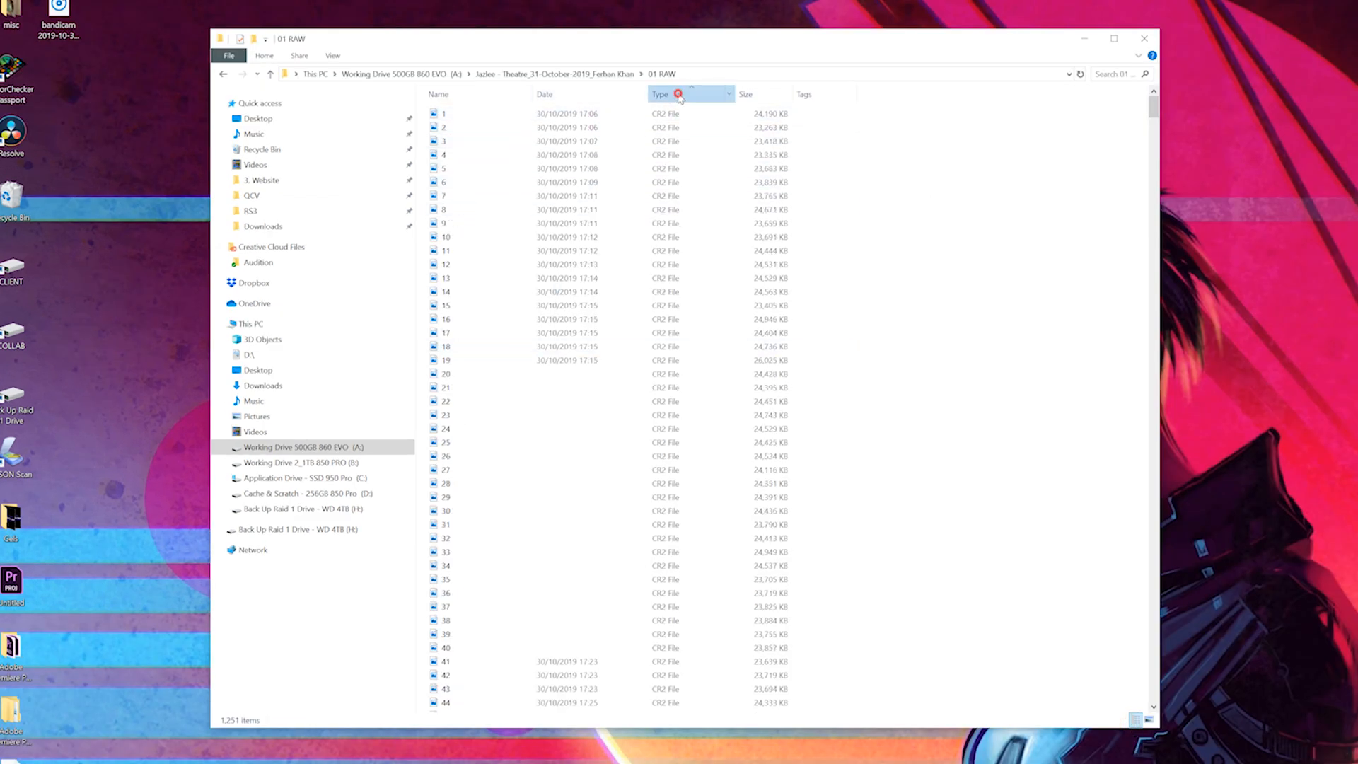
pyautogui.click(679, 96)
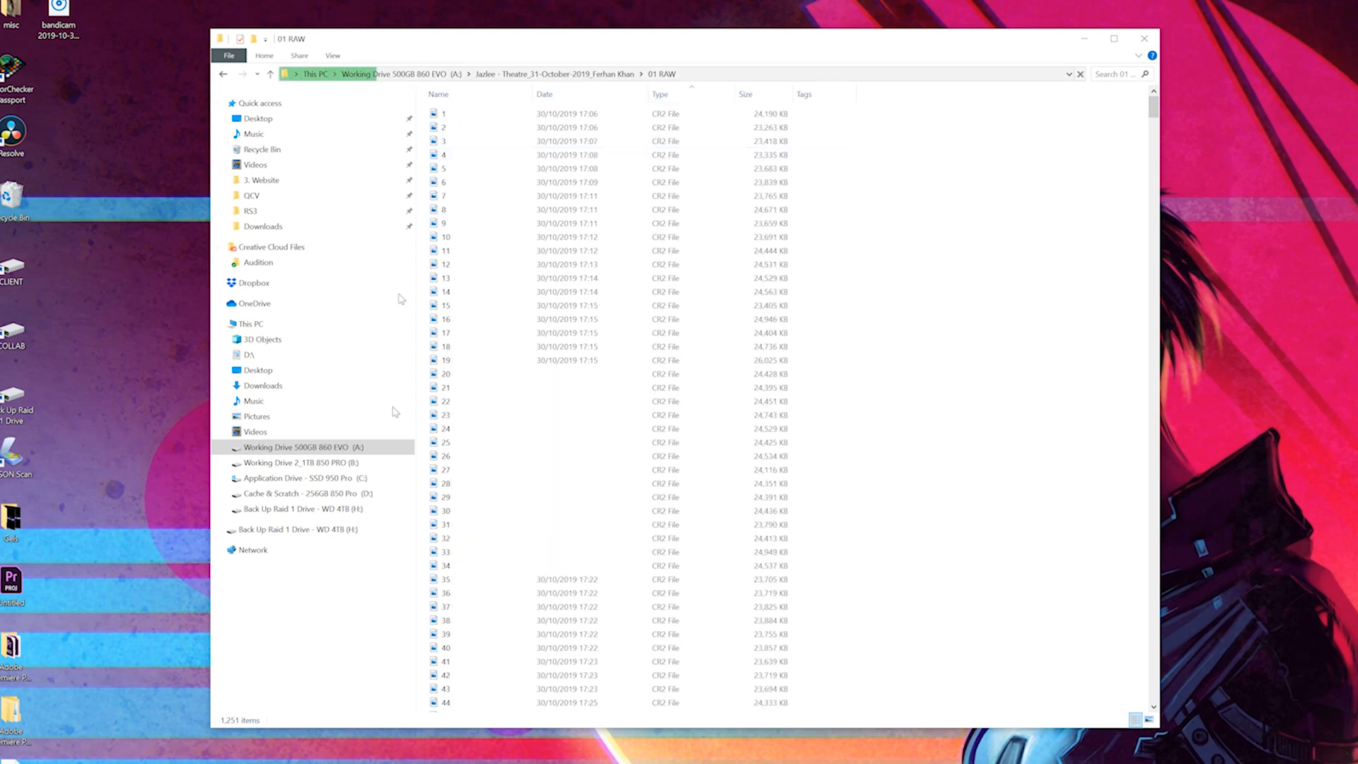
# - Open the backup copy of 01 RAW in the Jazlee - Theatre folder under Client BACKUP on working drive B:
pyautogui.click(356, 464)
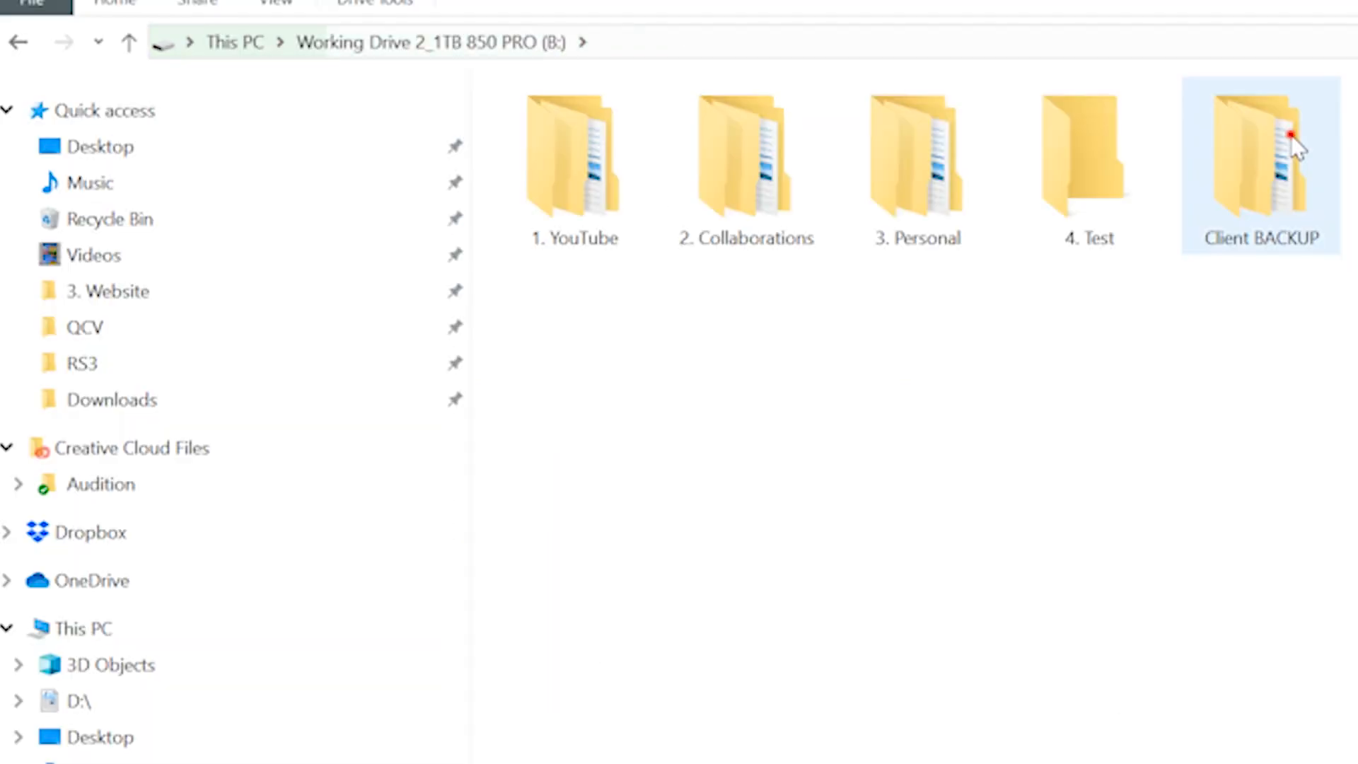
pyautogui.doubleClick(764, 122)
pyautogui.click(470, 116)
pyautogui.doubleClick(598, 137)
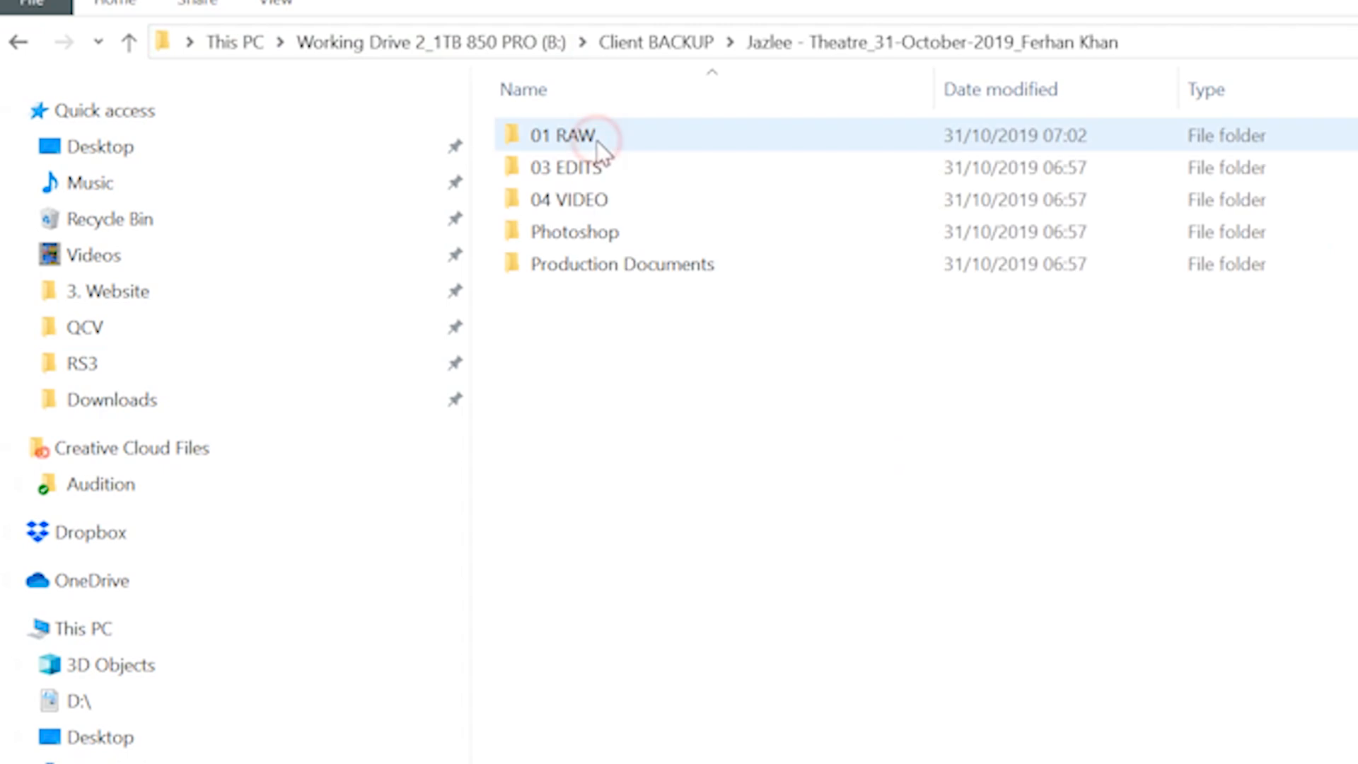
pyautogui.doubleClick(597, 134)
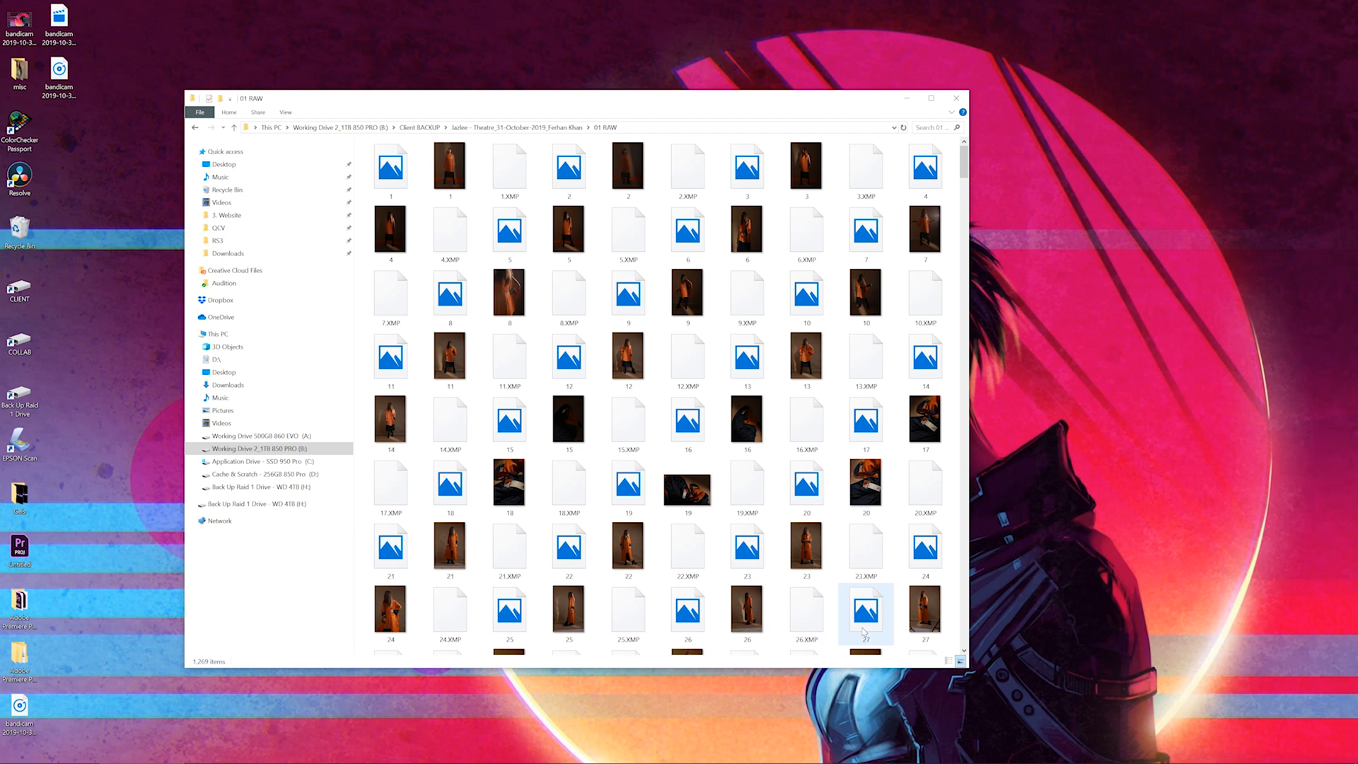
# - Switch back to Photo Mechanic with the 01 RAW contact sheet and the photo preview window side by side
pyautogui.moveTo(651, 759)
pyautogui.click(312, 756)
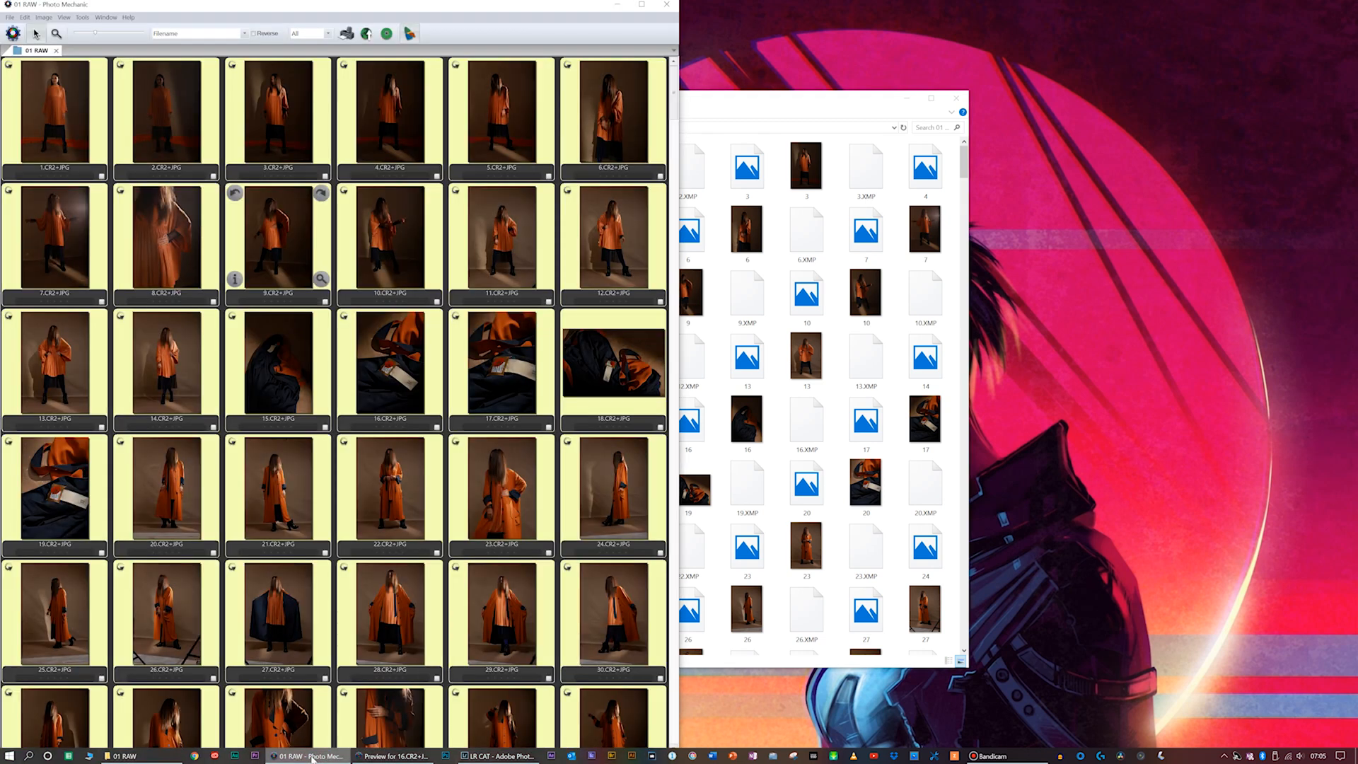
pyautogui.click(393, 756)
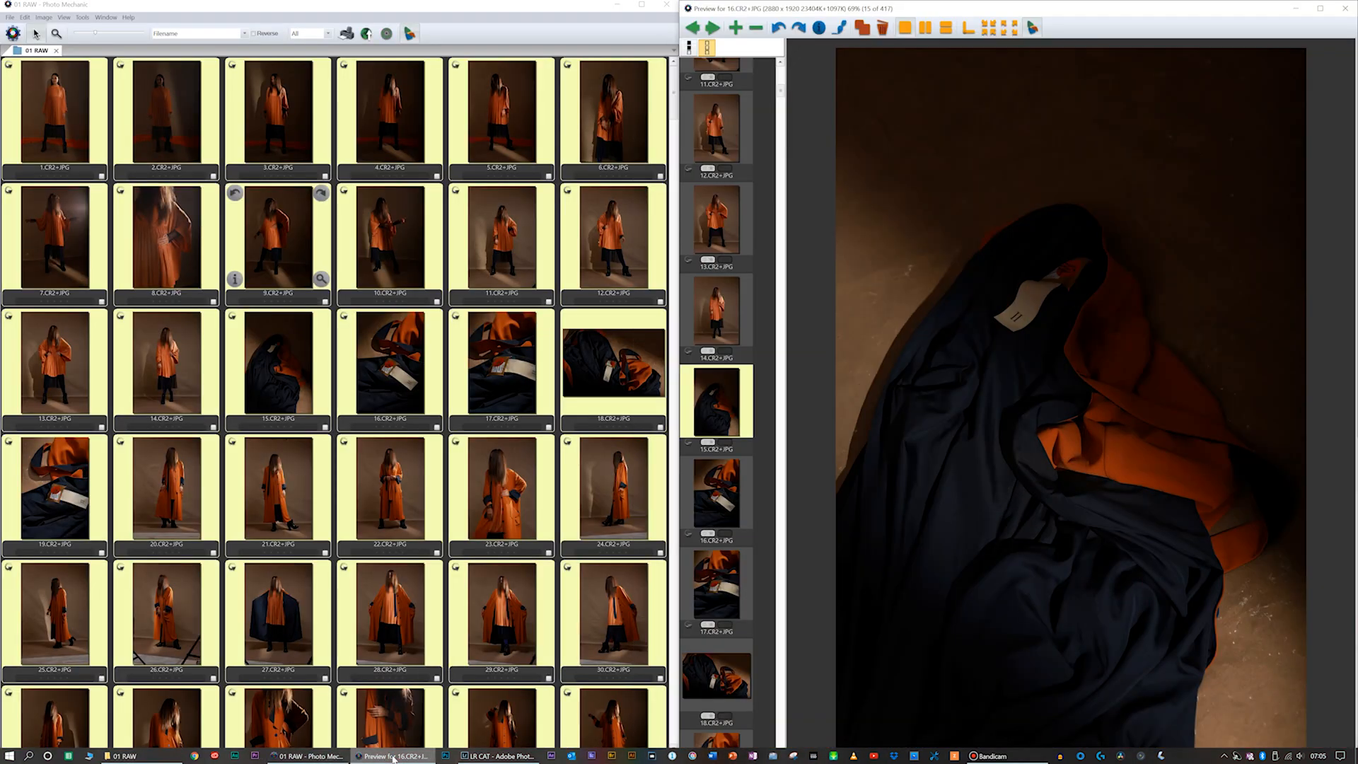